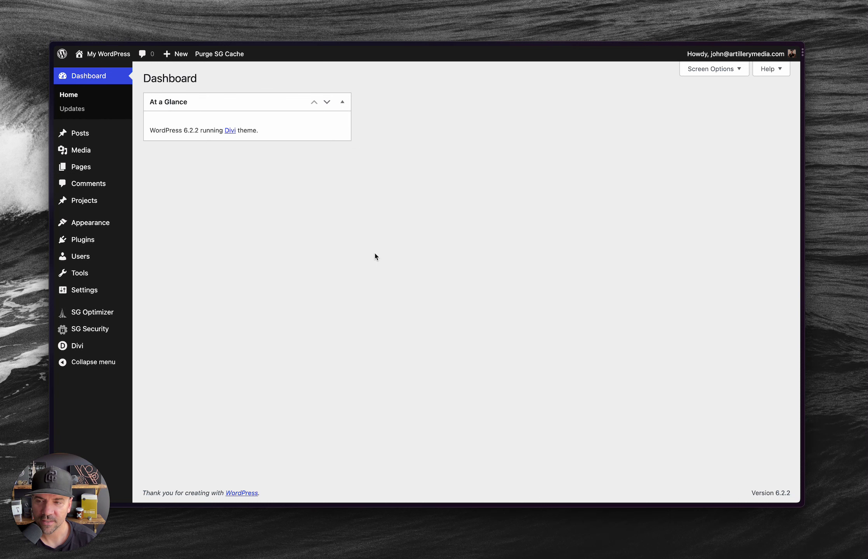
# Open the live site in a new tab, view its front end, then return to the dashboard
pyautogui.moveTo(105, 55)
pyautogui.rightClick(91, 72)
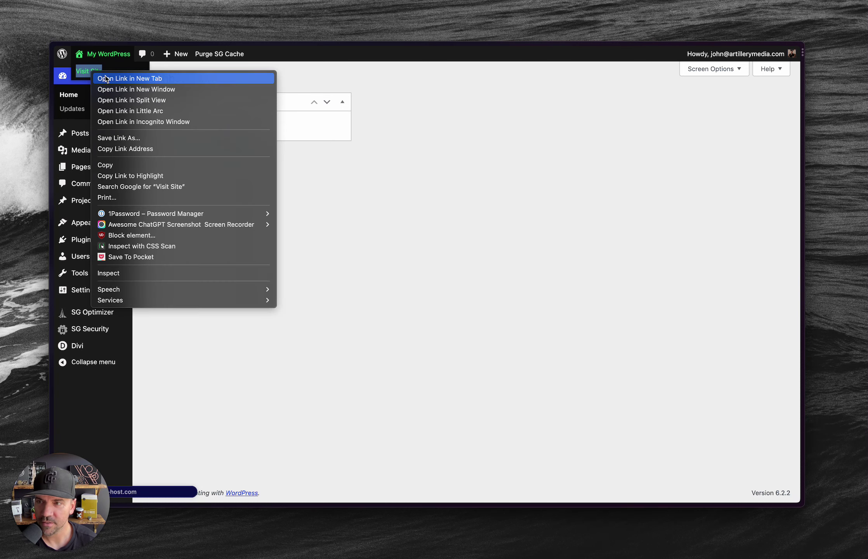
pyautogui.click(97, 77)
pyautogui.hotkey('ctrl', 'Tab')
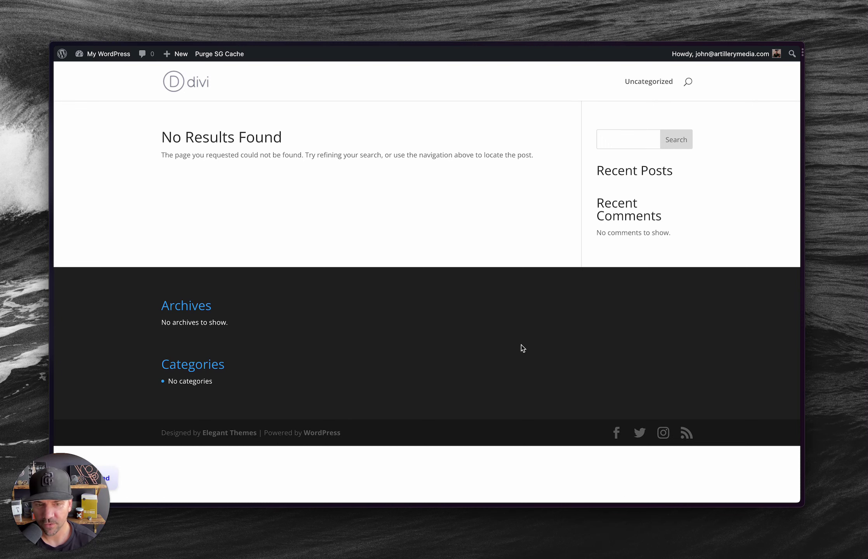
pyautogui.hotkey('ctrl', 'Tab')
# Go to Appearance > Themes, where Divi 4.21.1 is the only installed, active theme
pyautogui.moveTo(86, 169)
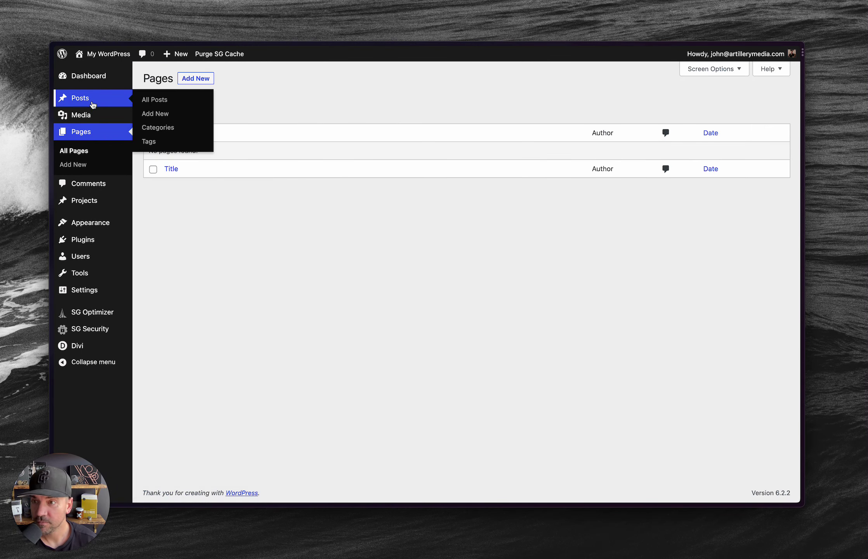
pyautogui.click(92, 105)
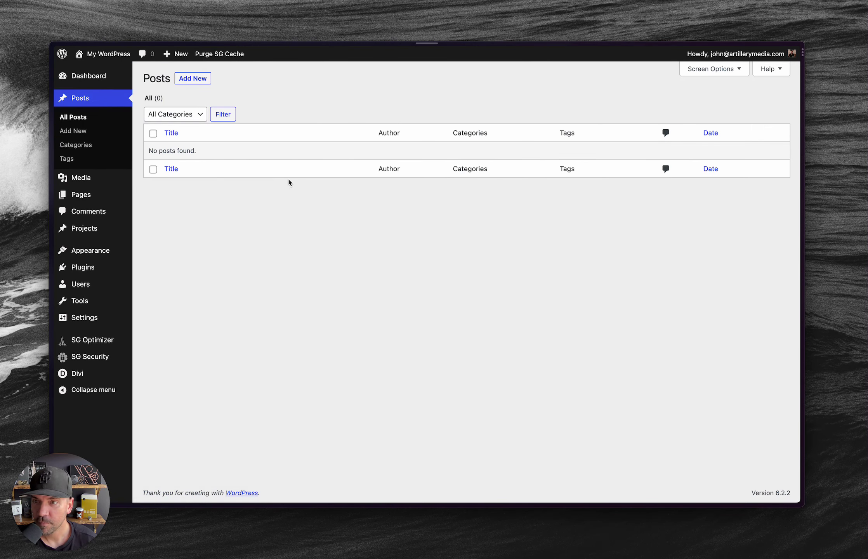
pyautogui.click(90, 251)
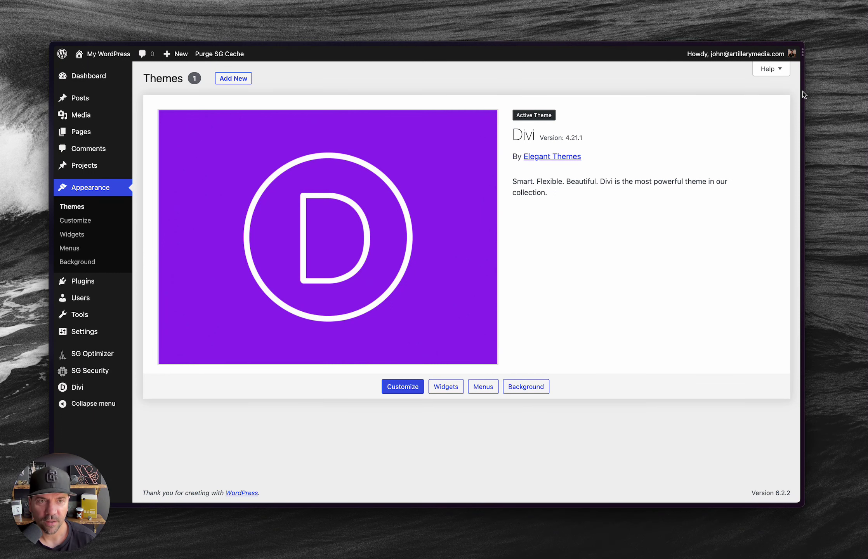
pyautogui.moveTo(804, 92); pyautogui.dragTo(701, 92)
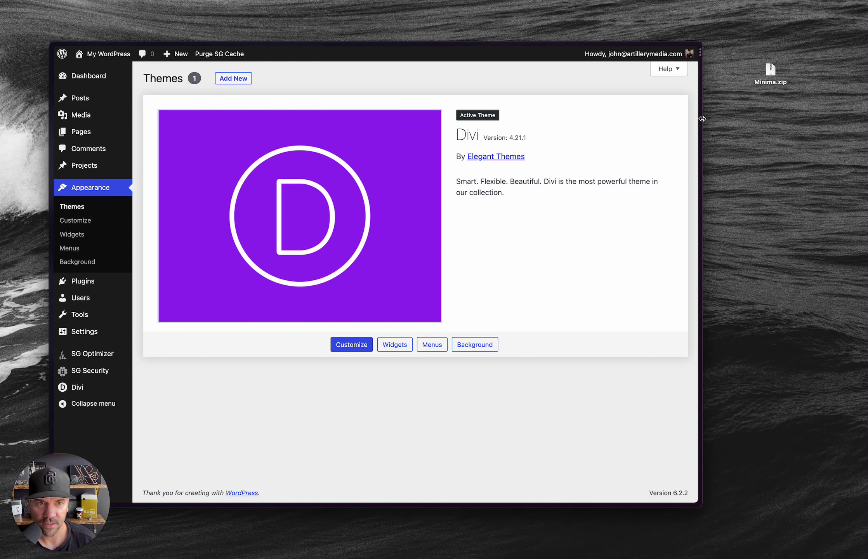
pyautogui.moveTo(702, 117); pyautogui.dragTo(802, 122)
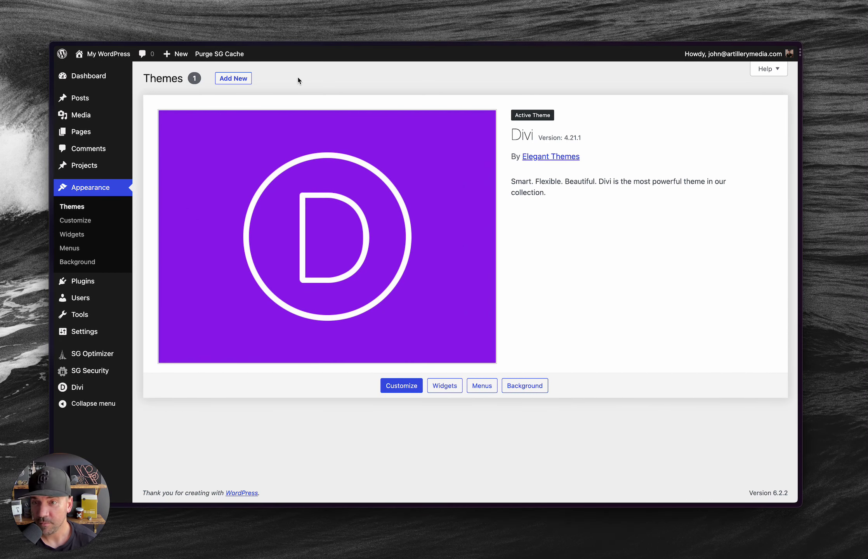
# Upload and install the Minima.zip theme from the Desktop, then activate Minima
pyautogui.click(236, 79)
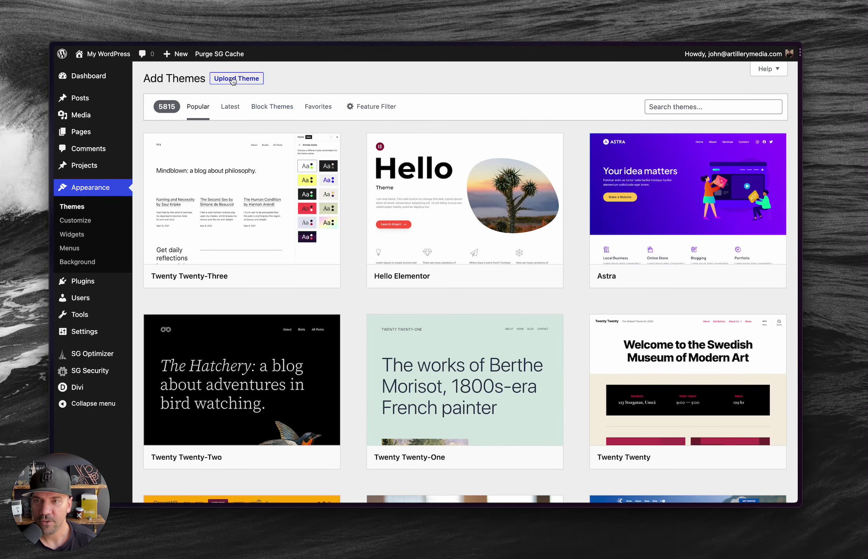
pyautogui.click(233, 80)
pyautogui.click(389, 171)
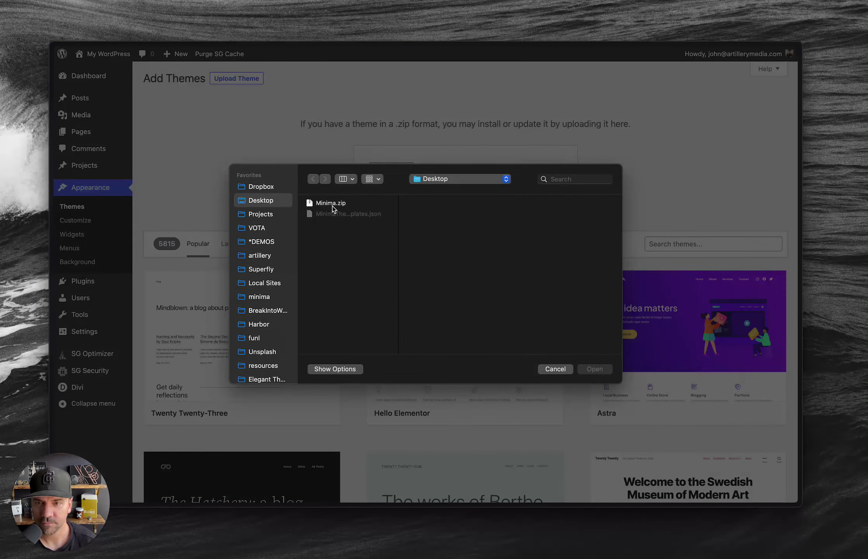
pyautogui.click(330, 203)
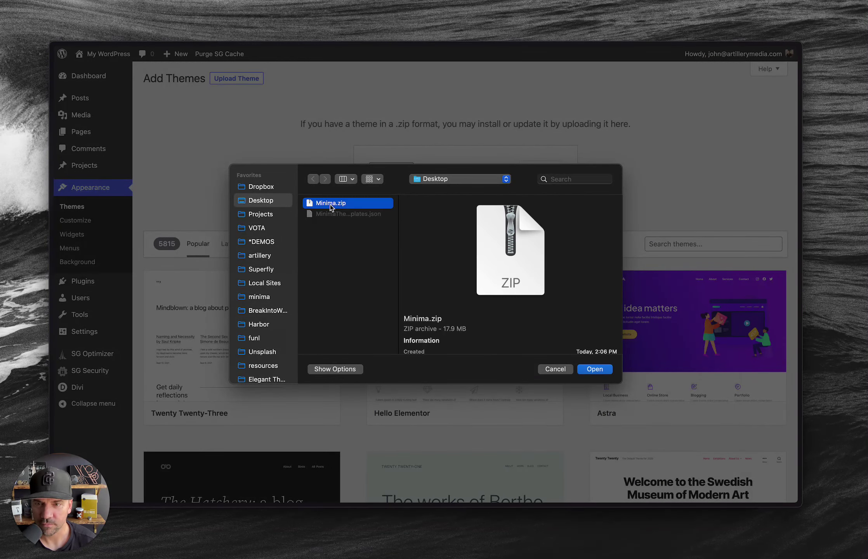
pyautogui.click(595, 369)
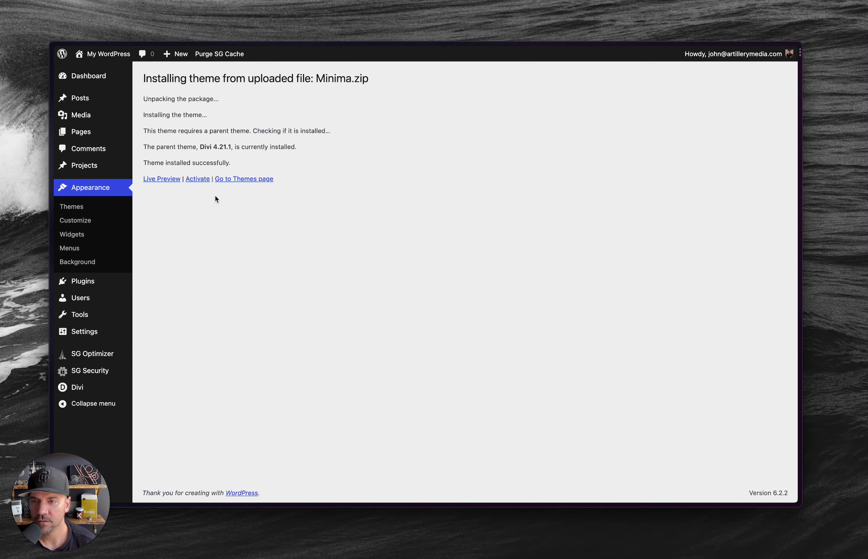
pyautogui.click(198, 179)
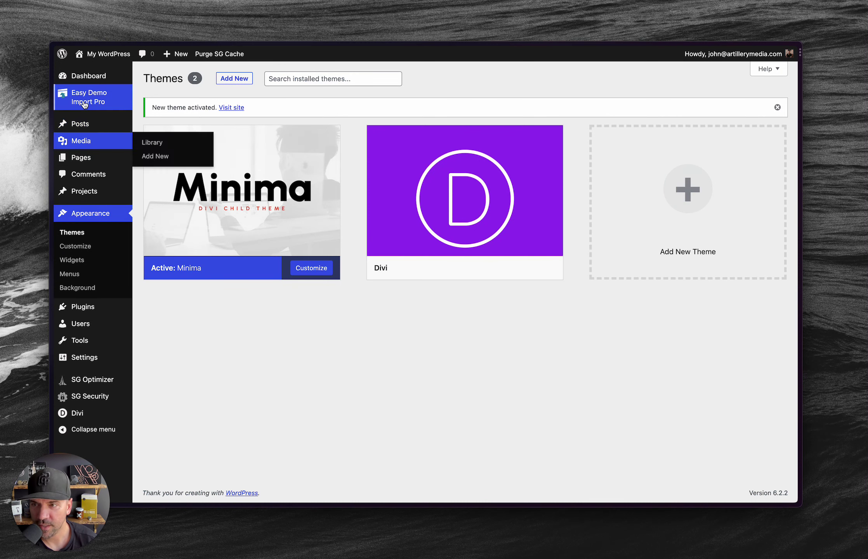
# Import all the Minima demo content with Easy Demo Import Pro
pyautogui.moveTo(88, 102)
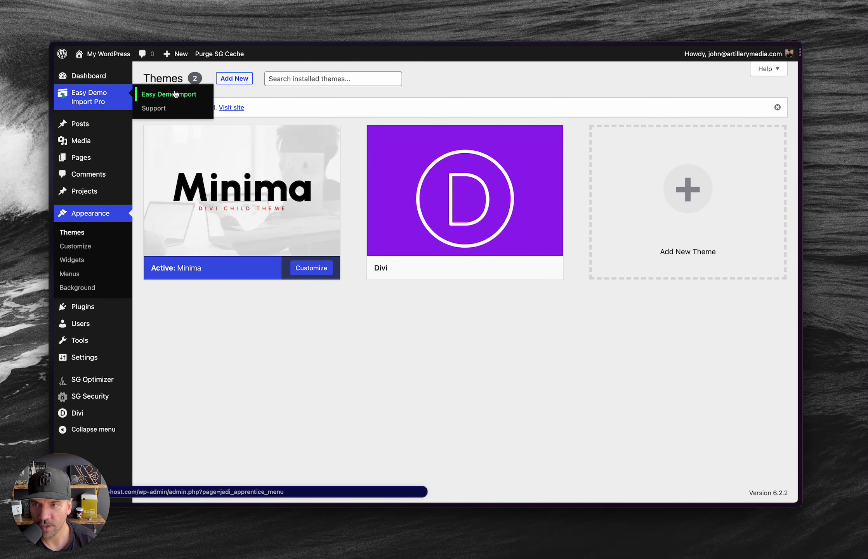
pyautogui.click(95, 99)
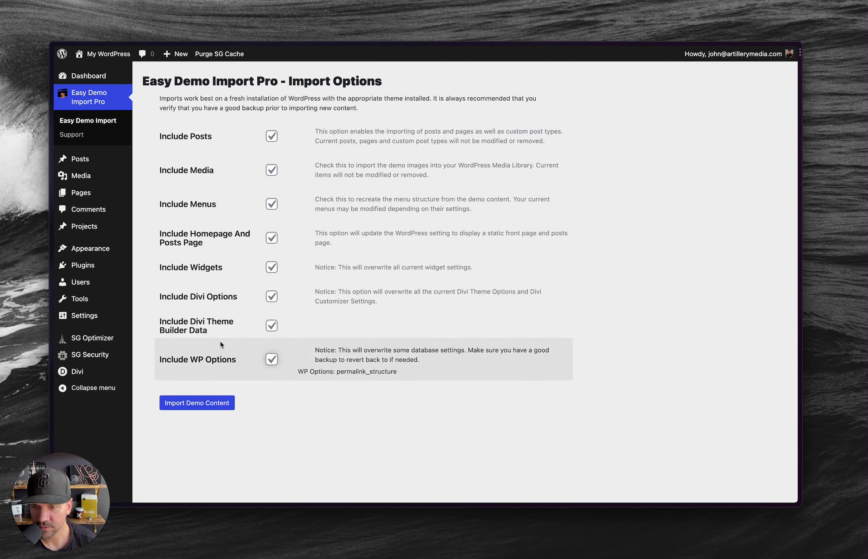
pyautogui.click(205, 403)
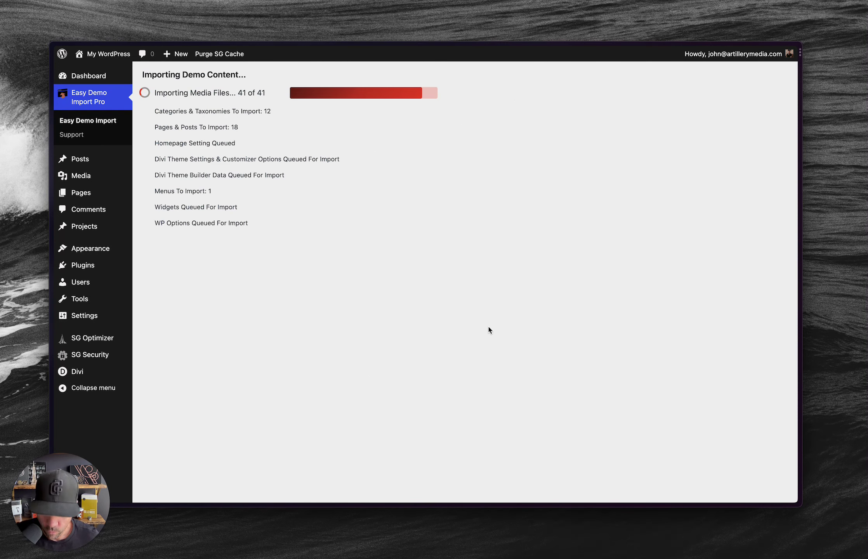
# Open wordpress.org in a new tab and start entering the minima.m demo site address
pyautogui.press('super+t')
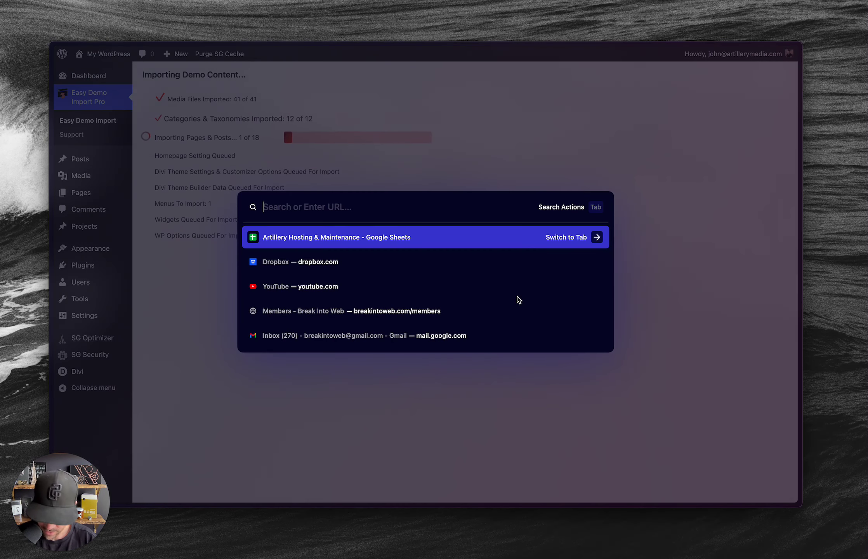
pyautogui.write('wordpress')
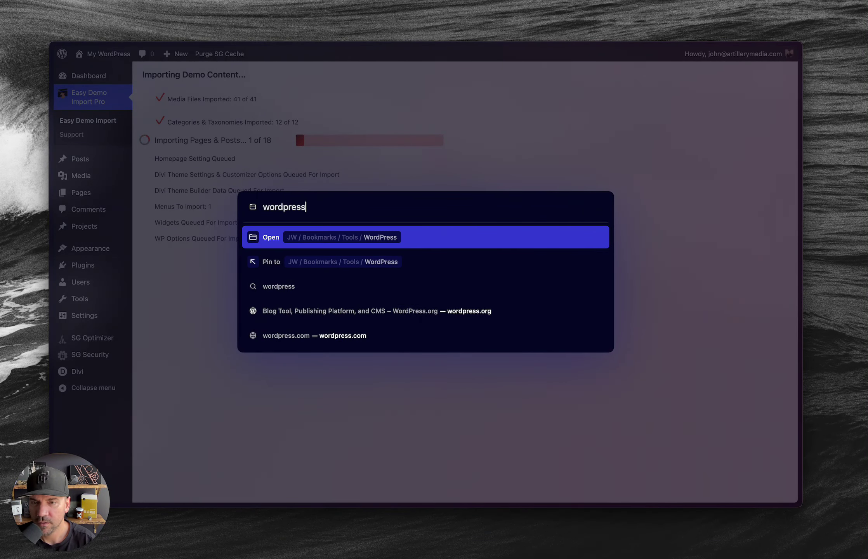
pyautogui.press('Return')
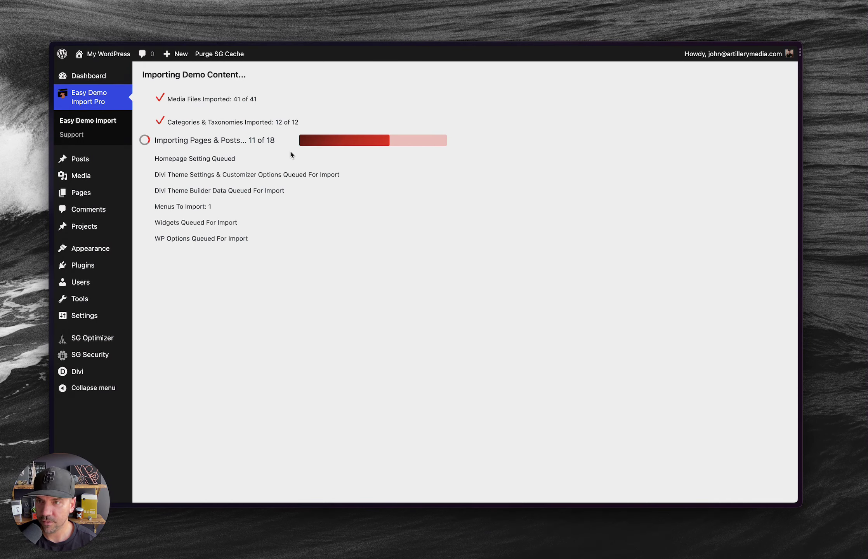
pyautogui.press('super+t')
pyautogui.write('wordpress.or')
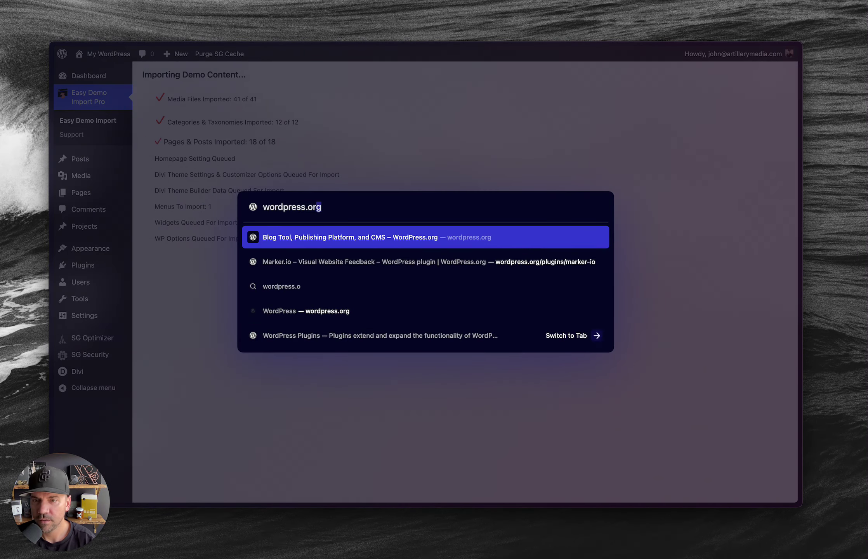
pyautogui.press('Return')
pyautogui.press('super+t')
pyautogui.write('m')
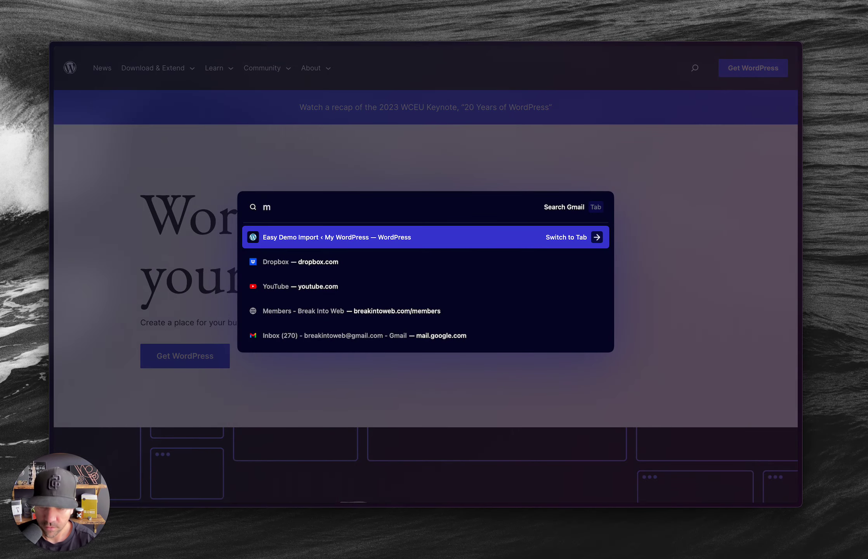
pyautogui.write('inima.m')
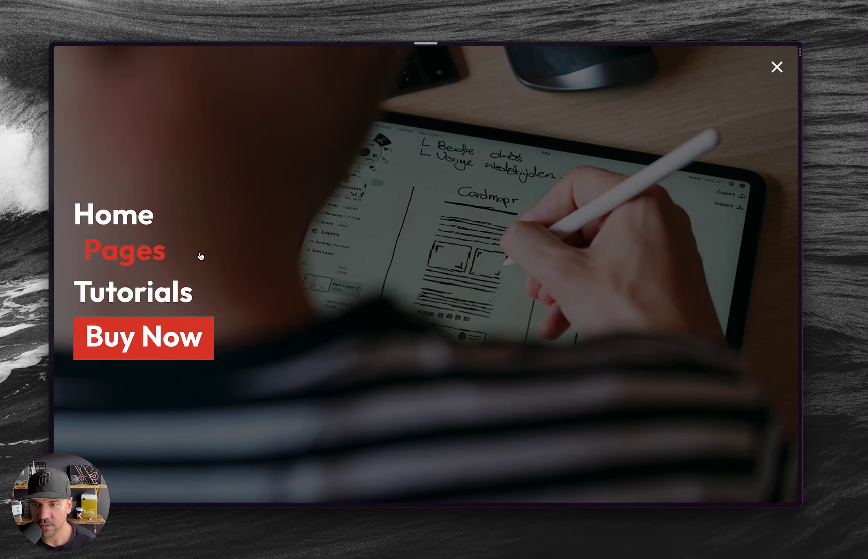
# From the Minima demo's hamburger menu, open Pages > Home Dark and scroll through it
pyautogui.click(199, 253)
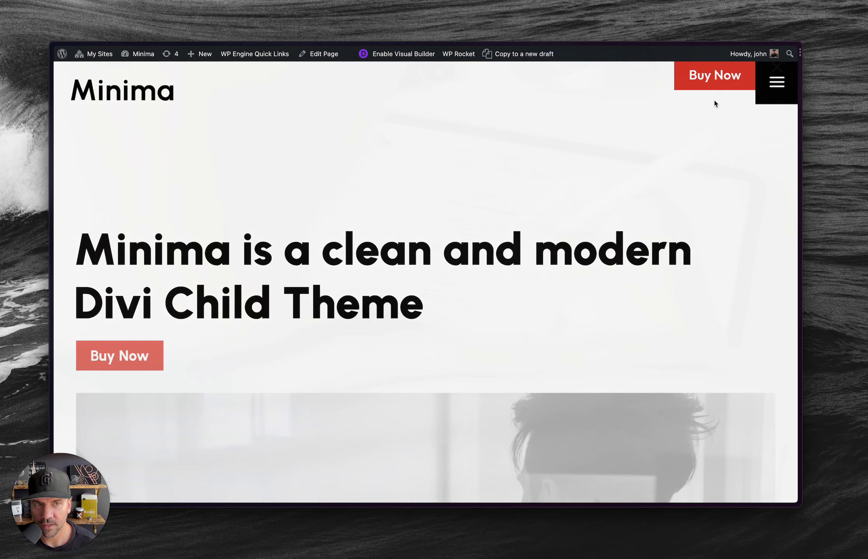
pyautogui.click(774, 84)
pyautogui.click(122, 255)
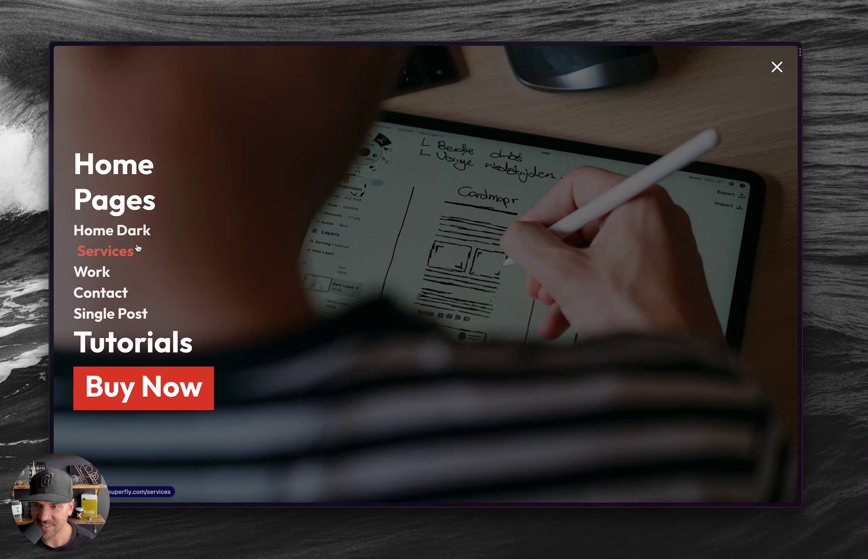
pyautogui.click(246, 232)
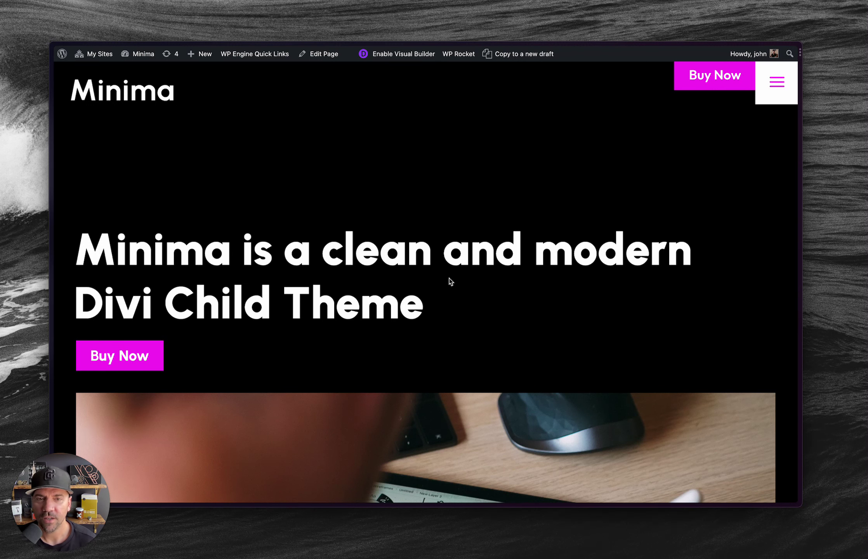
pyautogui.scroll(-10, 450, 282)
pyautogui.scroll(15, 450, 282)
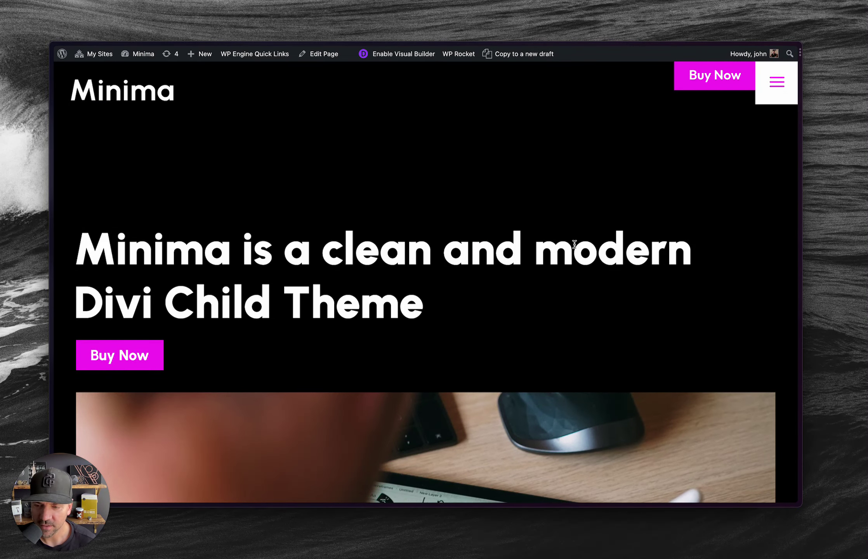
# Search the wordpress.org plugin directory for 'custom body class' and download the Custom Body Class plugin
pyautogui.hotkey('ctrl', 'Tab')
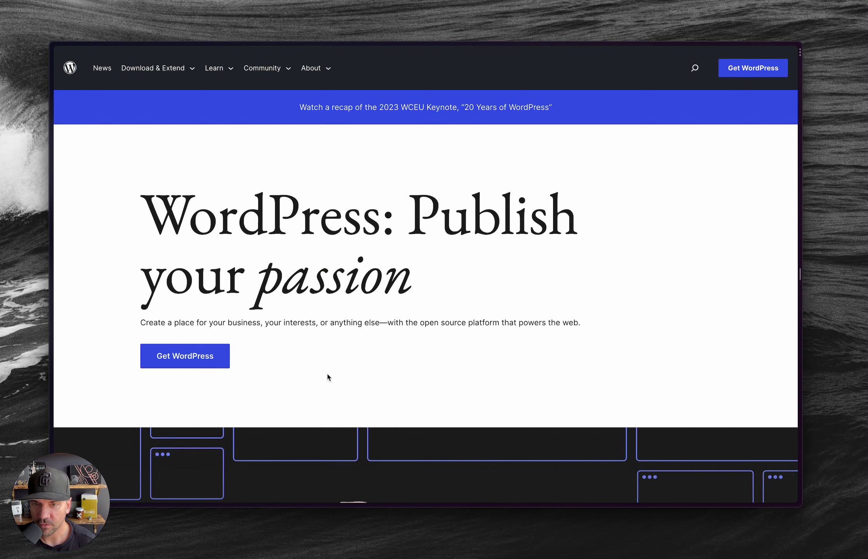
pyautogui.moveTo(265, 69)
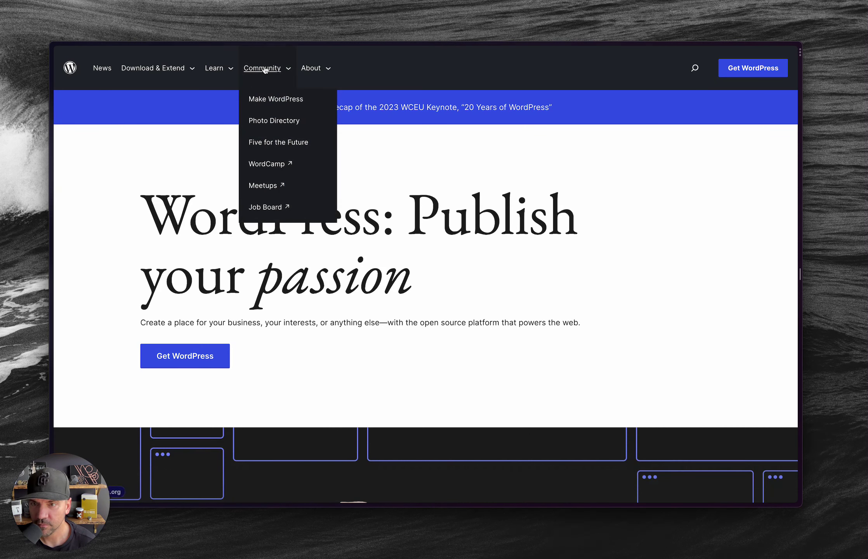
pyautogui.moveTo(172, 71)
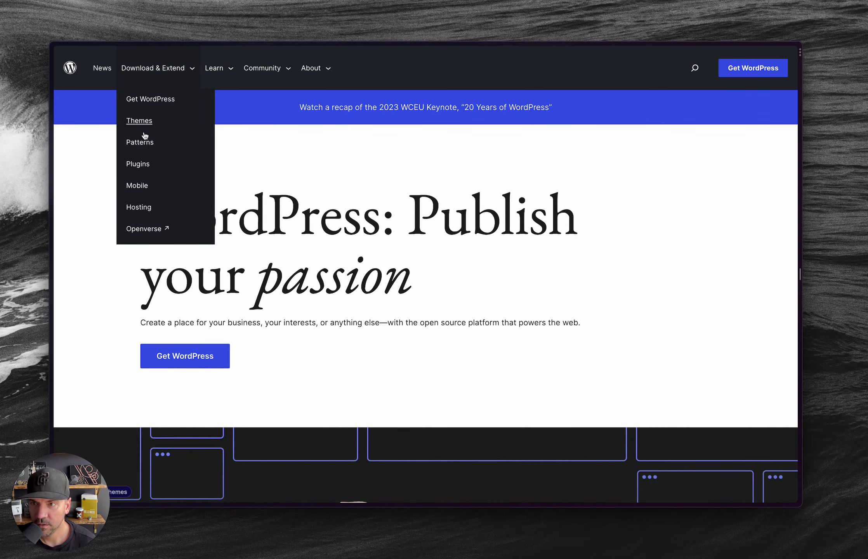
pyautogui.click(140, 164)
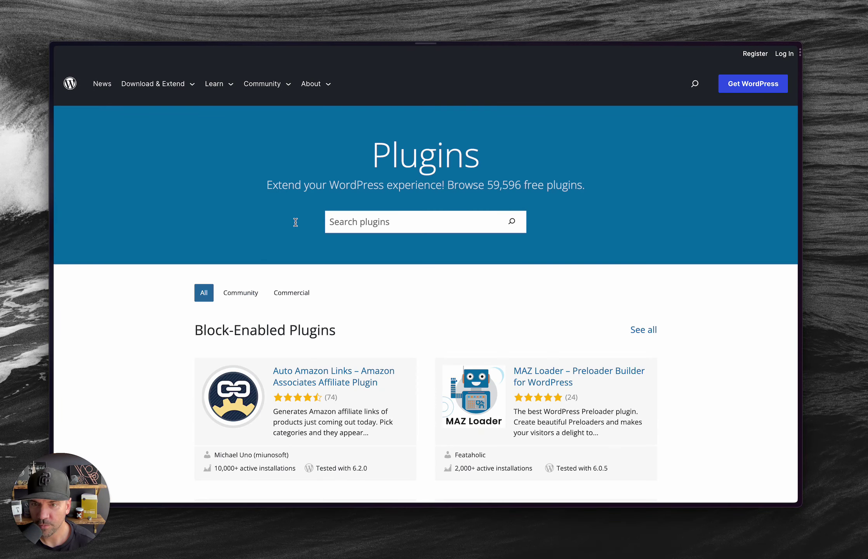
pyautogui.write('custom ')
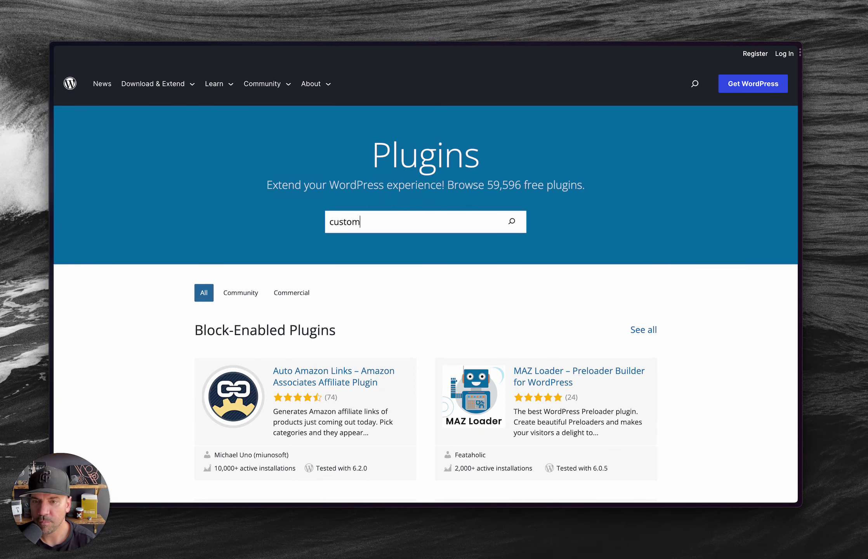
pyautogui.write('body cla')
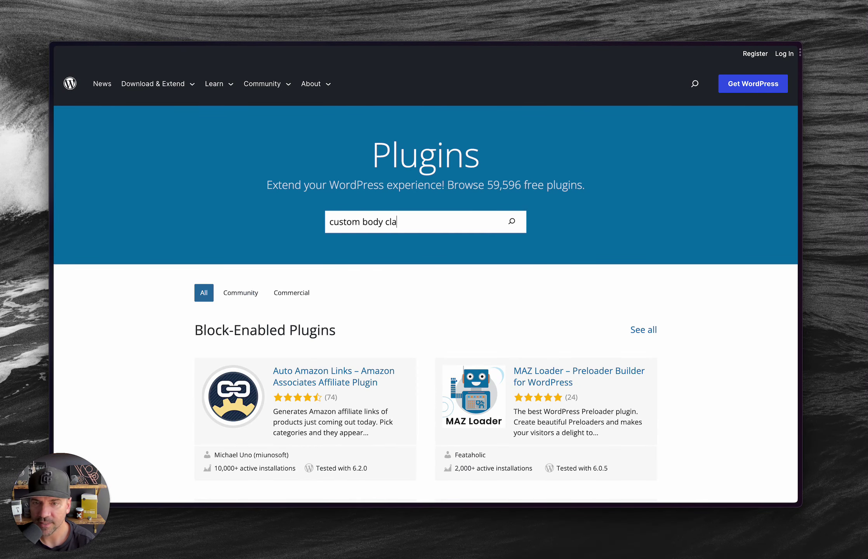
pyautogui.write('ss')
pyautogui.press('Return')
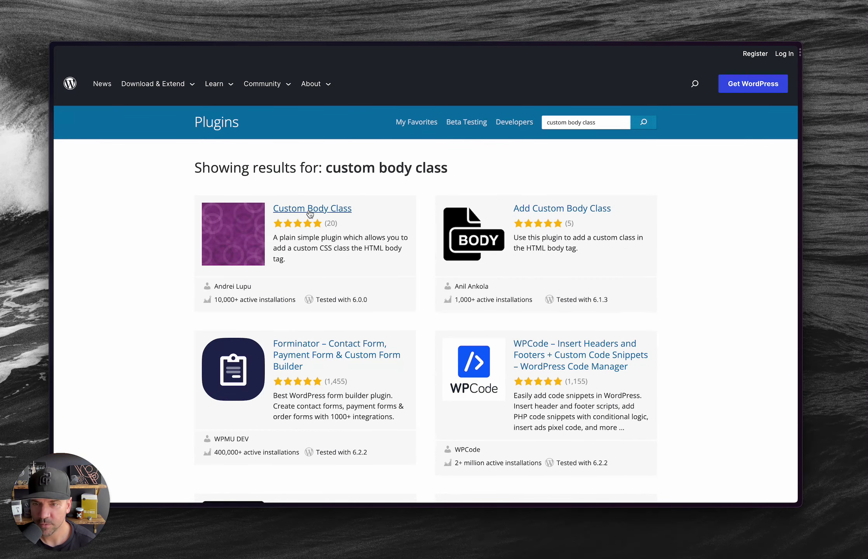
pyautogui.click(328, 210)
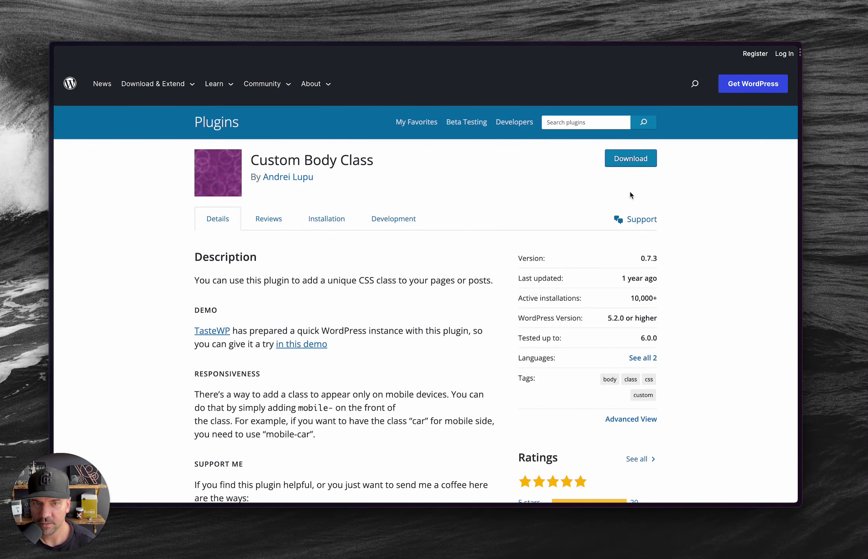
pyautogui.click(630, 166)
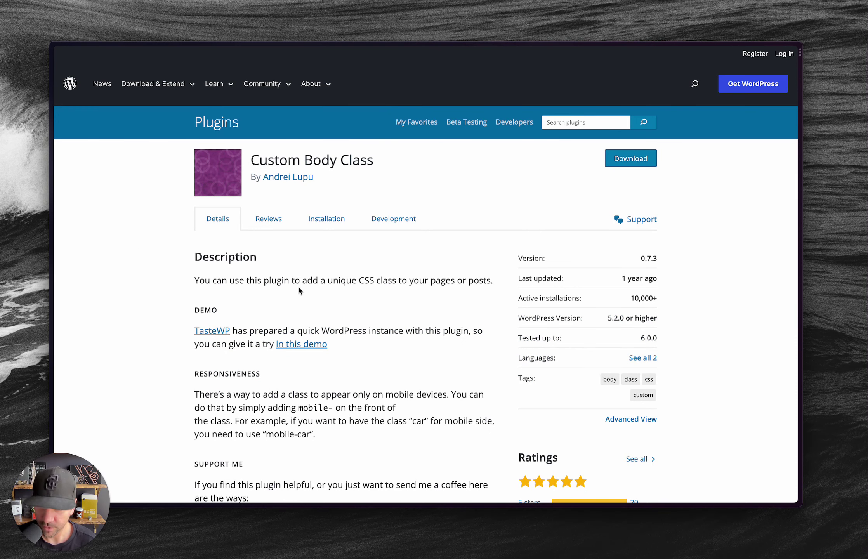
pyautogui.hotkey('ctrl', 'Tab')
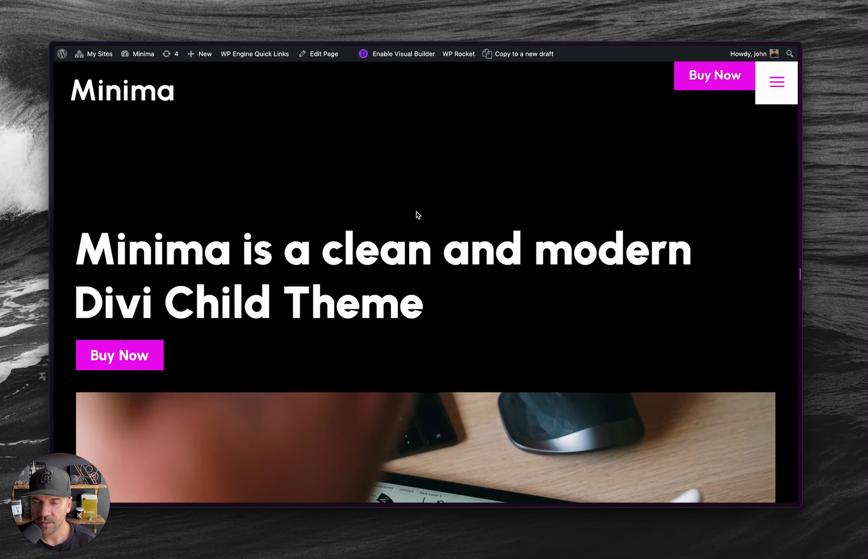
# Remove the demo content and import functions, confirm the static Home homepage in Reading, and purge the cache
pyautogui.hotkey('ctrl', 'Tab')
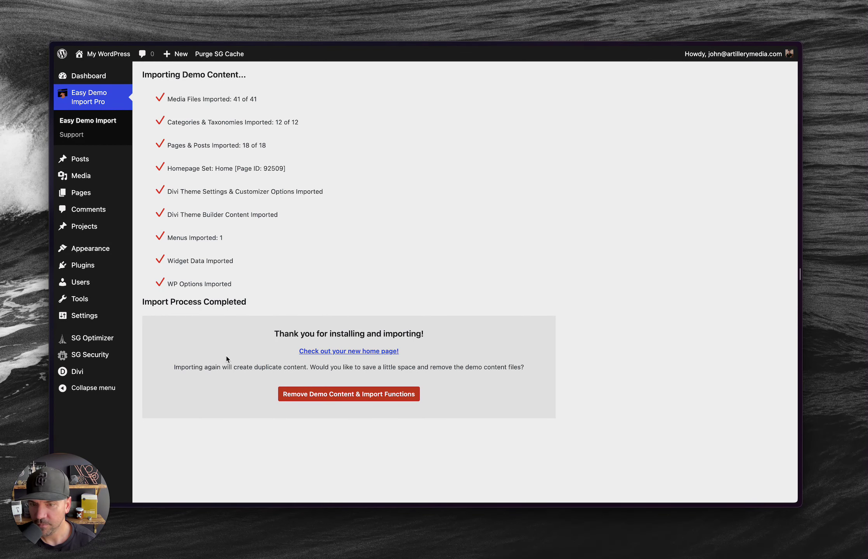
pyautogui.click(346, 396)
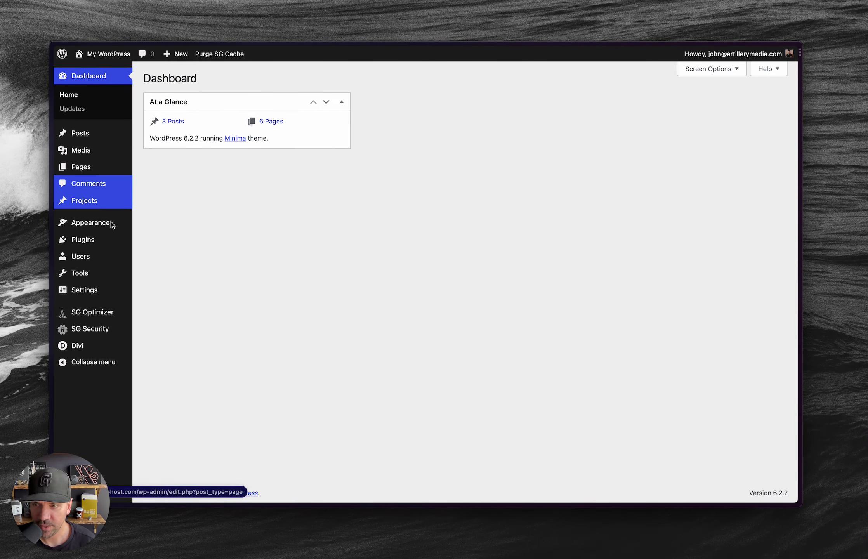
pyautogui.moveTo(103, 292)
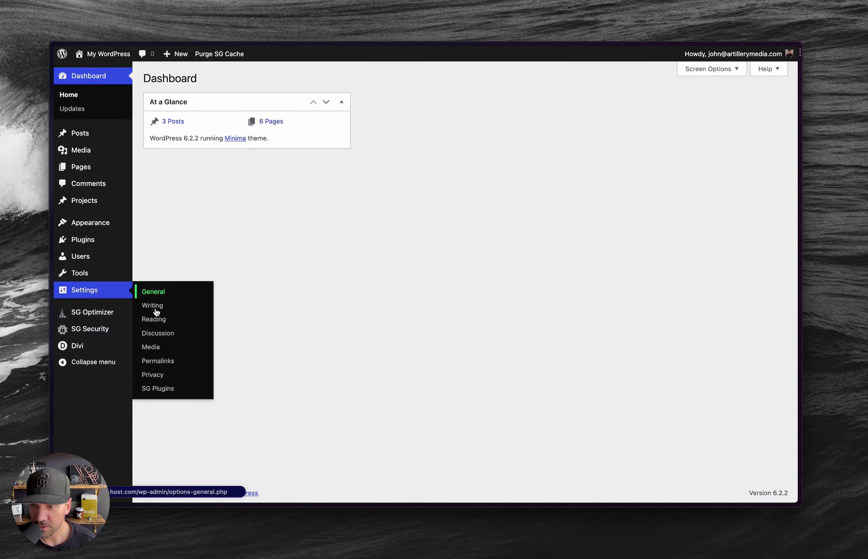
pyautogui.click(167, 317)
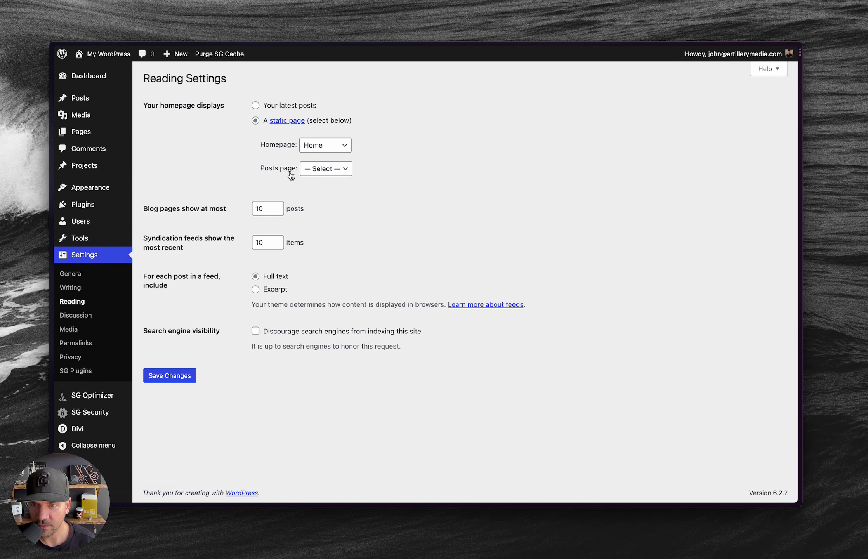
pyautogui.moveTo(95, 76)
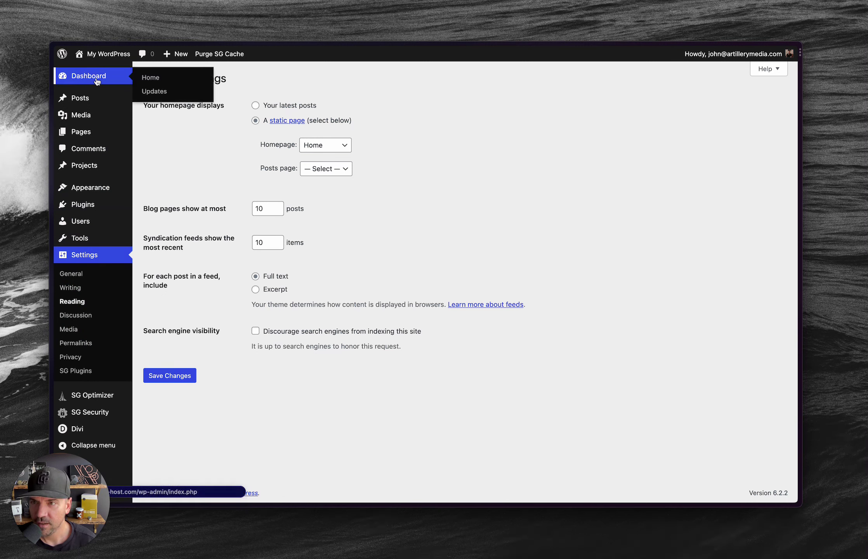
pyautogui.click(220, 54)
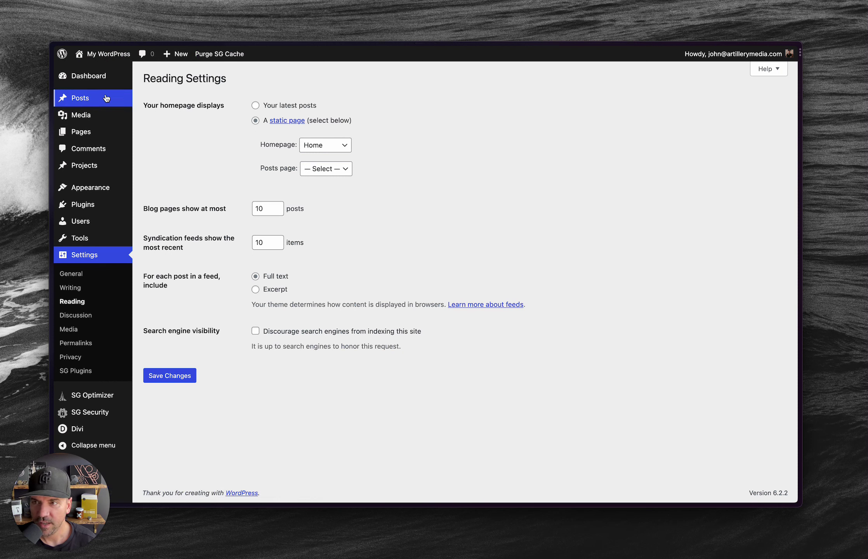
pyautogui.click(100, 79)
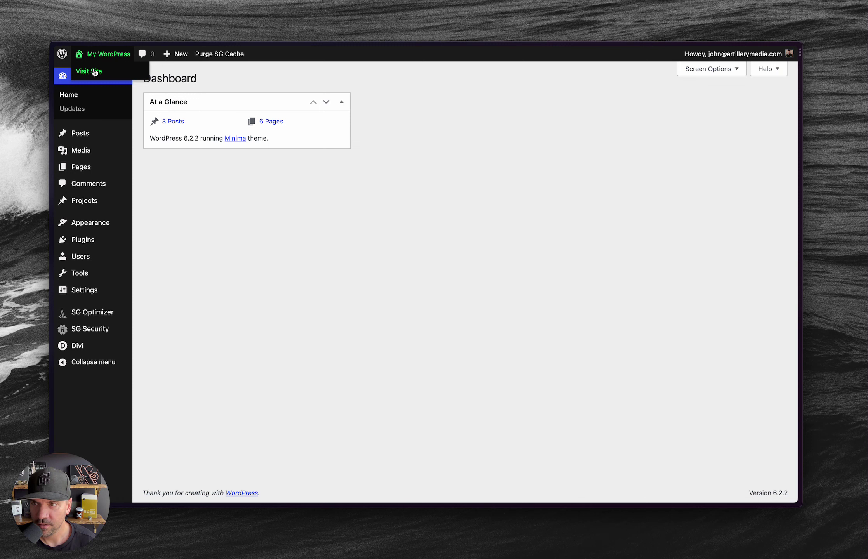
# Open the live Minima site in a new tab and browse its menu's Pages, including Single Post
pyautogui.rightClick(94, 71)
pyautogui.click(113, 74)
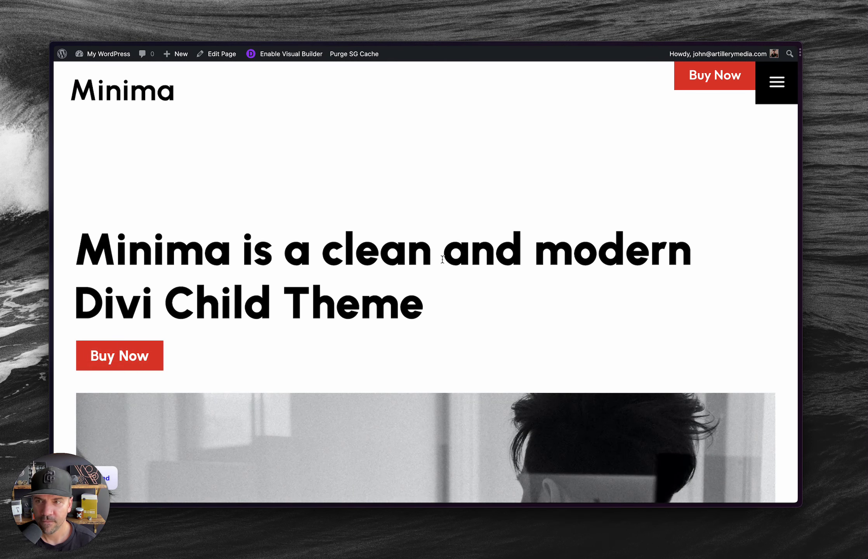
pyautogui.click(777, 82)
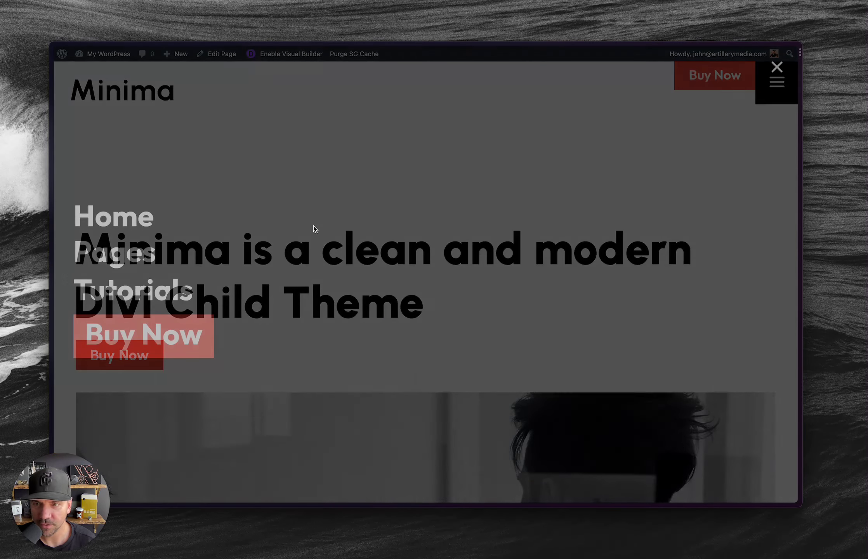
pyautogui.click(146, 262)
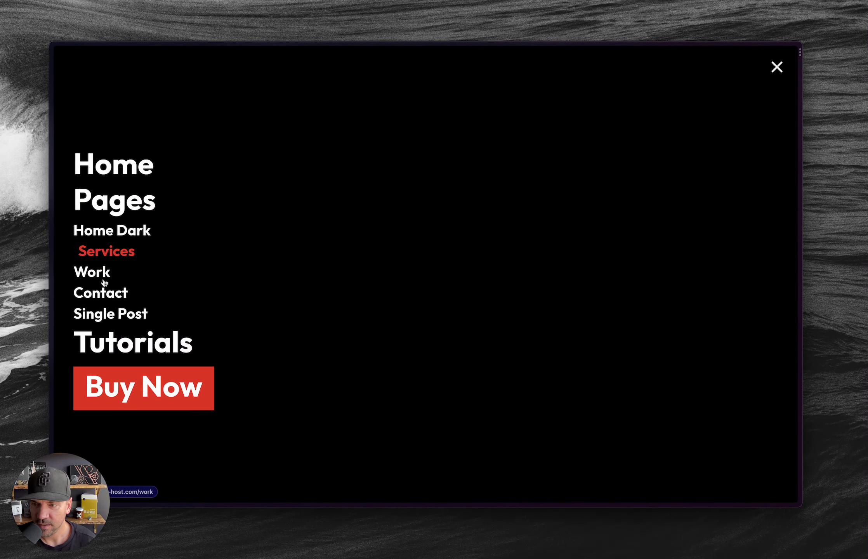
pyautogui.click(115, 313)
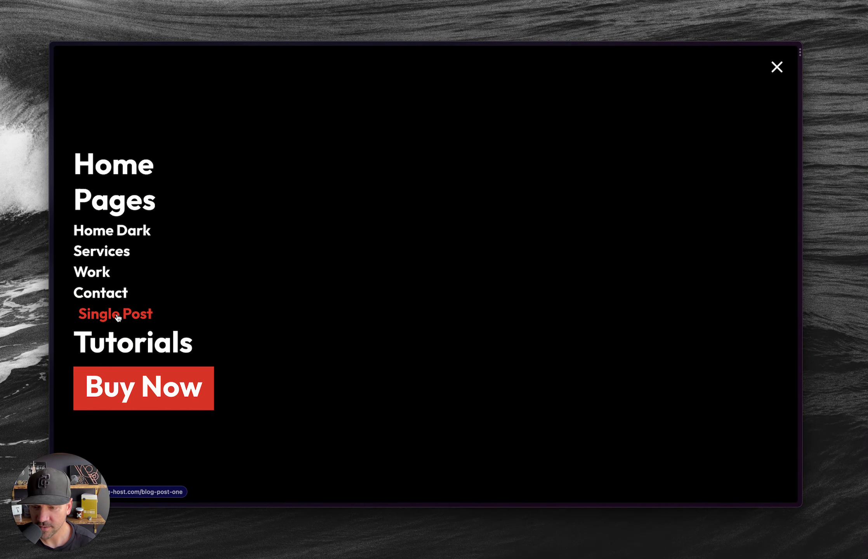
pyautogui.click(777, 67)
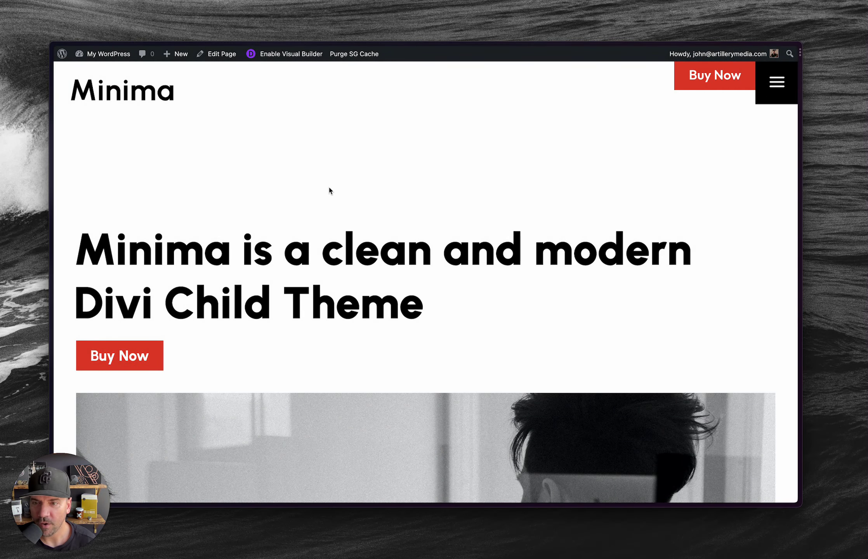
# Open Divi > Theme Builder from the Dashboard
pyautogui.hotkey('ctrl', 'Tab')
pyautogui.moveTo(112, 346)
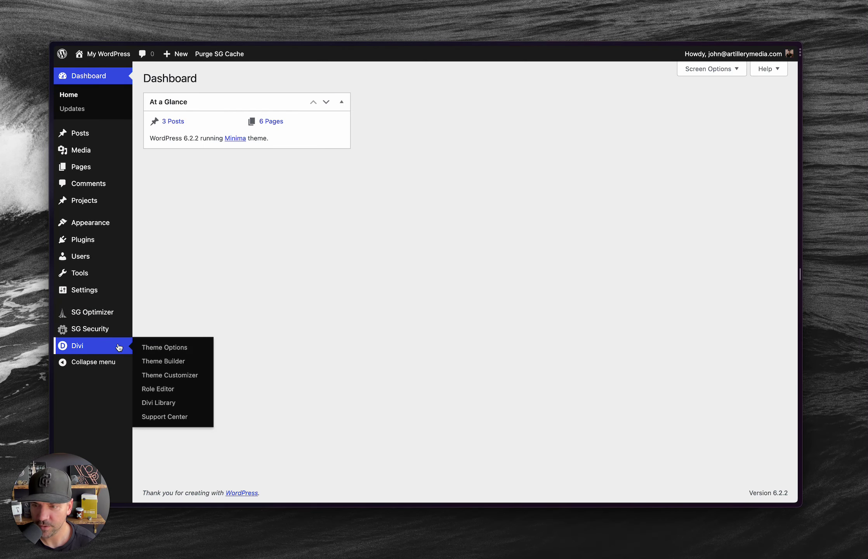
pyautogui.click(196, 361)
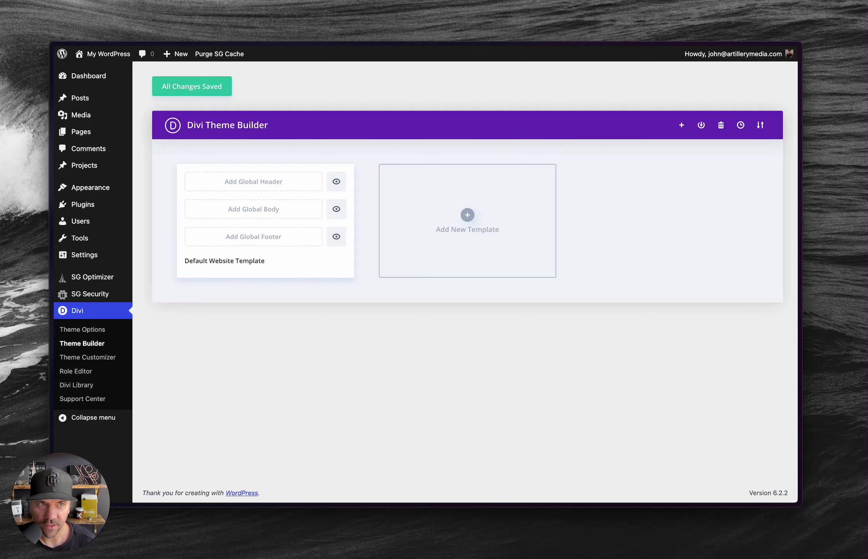
# Move the Minima templates JSON file on the desktop and revisit the Minima demo site's menu
pyautogui.moveTo(822, 182); pyautogui.dragTo(817, 147)
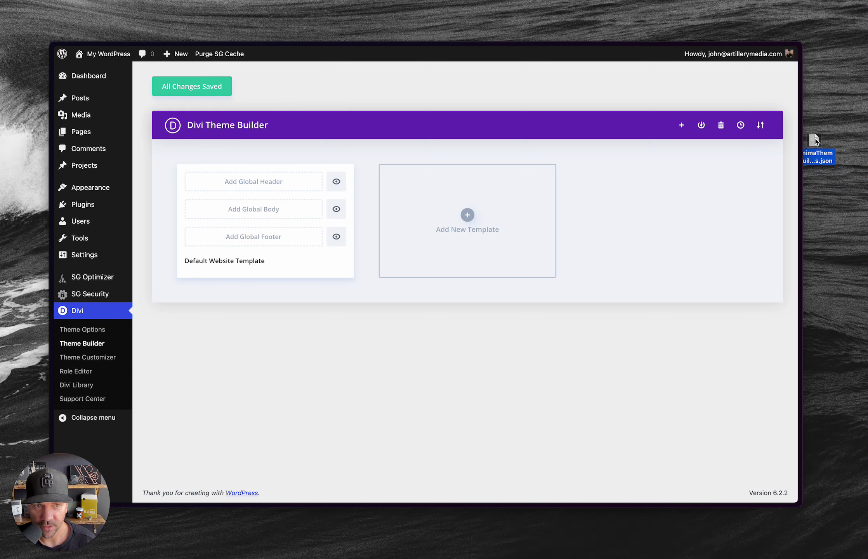
pyautogui.click(820, 118)
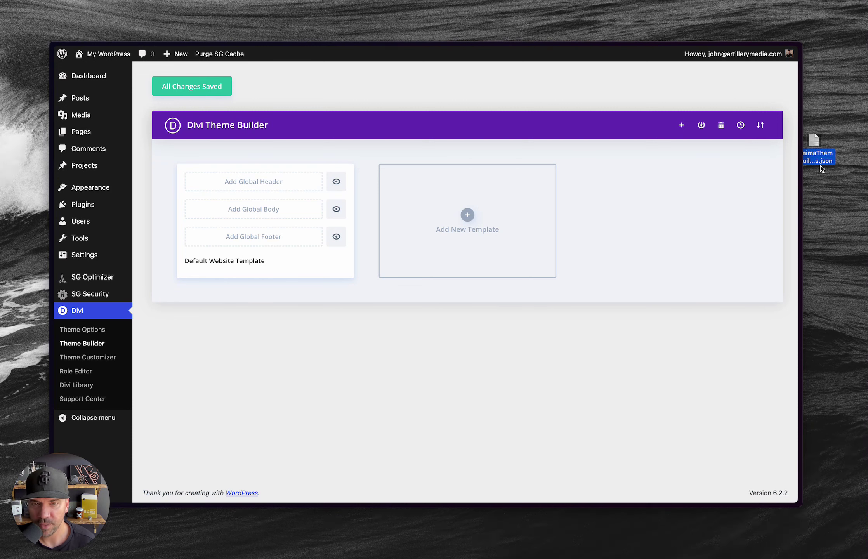
pyautogui.click(562, 435)
pyautogui.press('super+t')
pyautogui.write('minima.m')
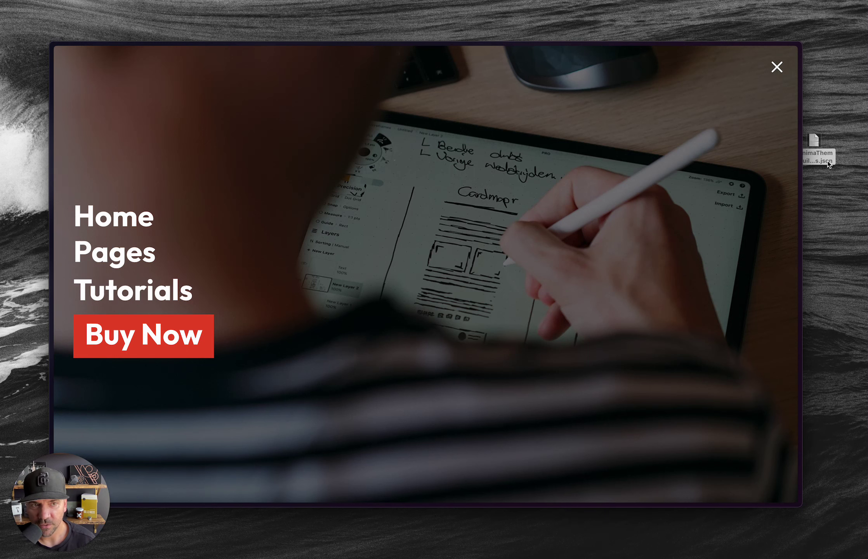
pyautogui.click(776, 68)
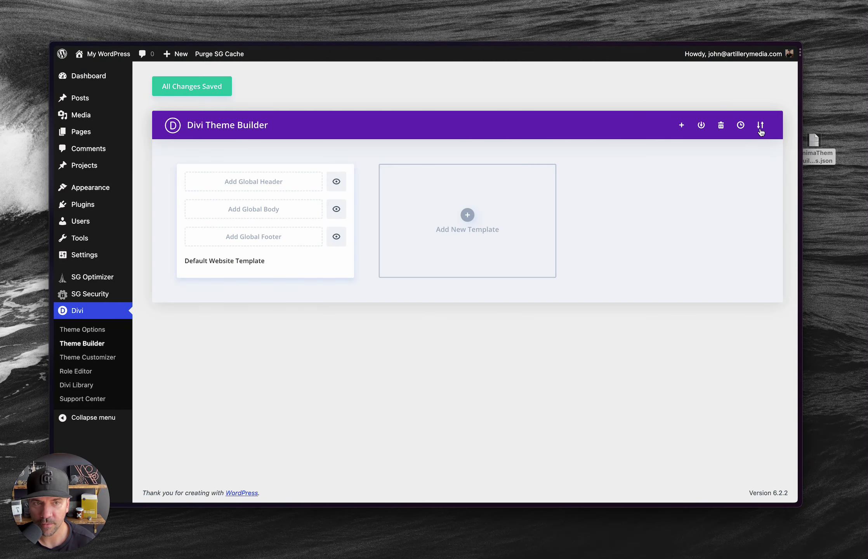
# Import MinimaThemeBuilderTemplates.json into the Theme Builder and save the changes
pyautogui.click(761, 128)
pyautogui.click(400, 219)
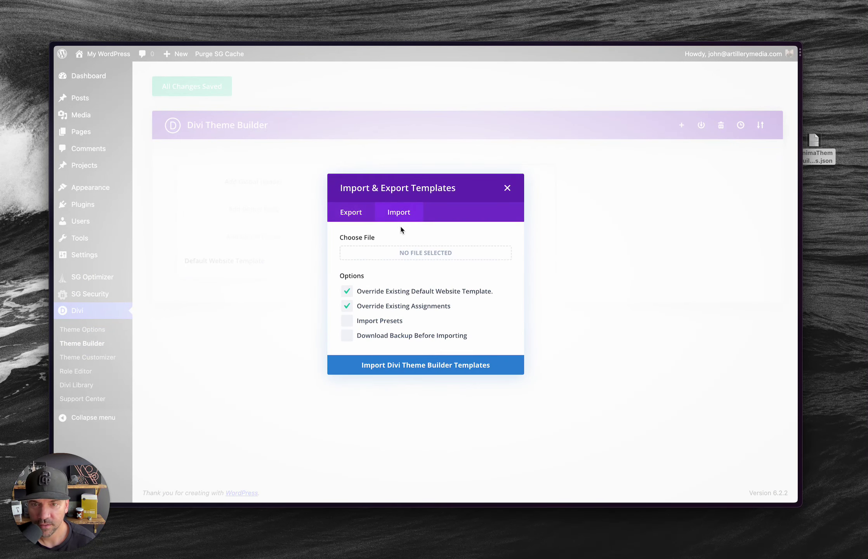
pyautogui.click(407, 255)
pyautogui.click(340, 214)
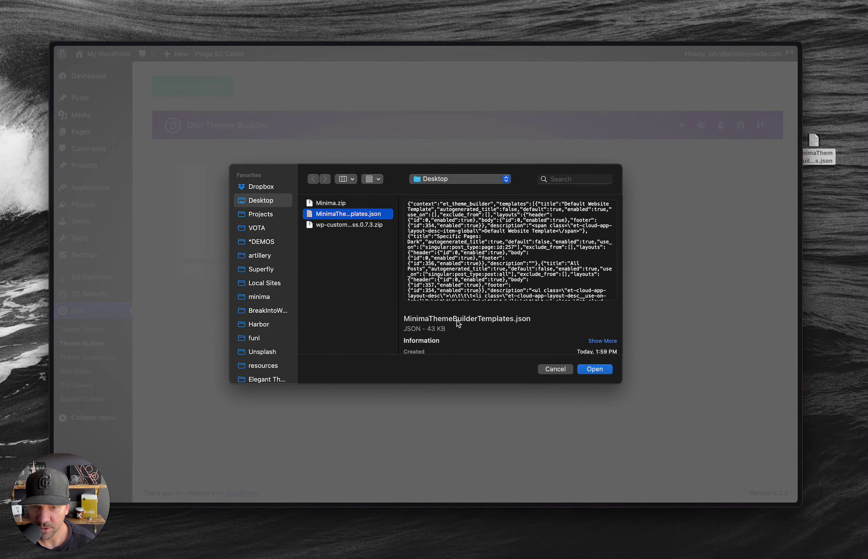
pyautogui.click(590, 370)
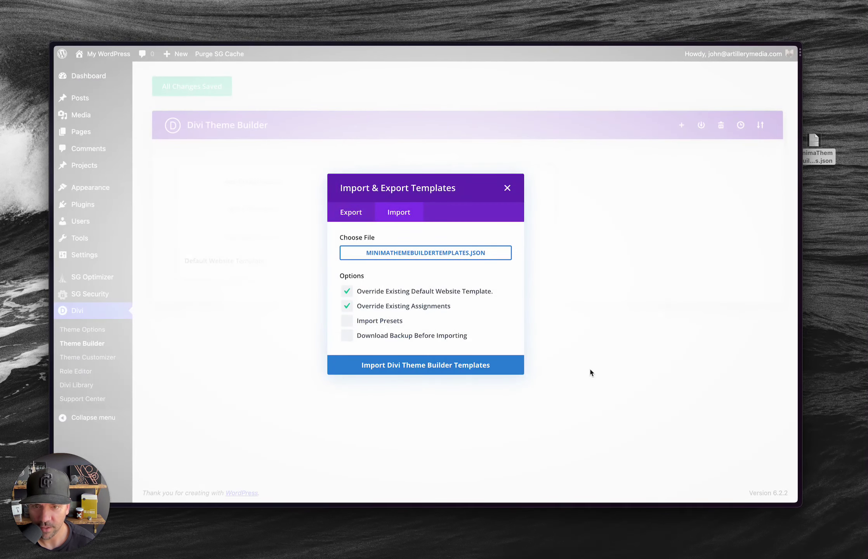
pyautogui.click(405, 365)
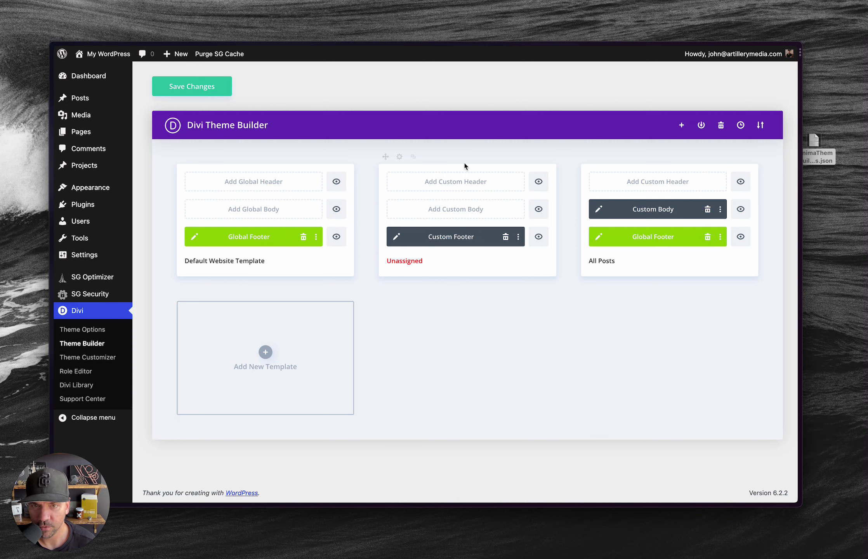
pyautogui.click(202, 85)
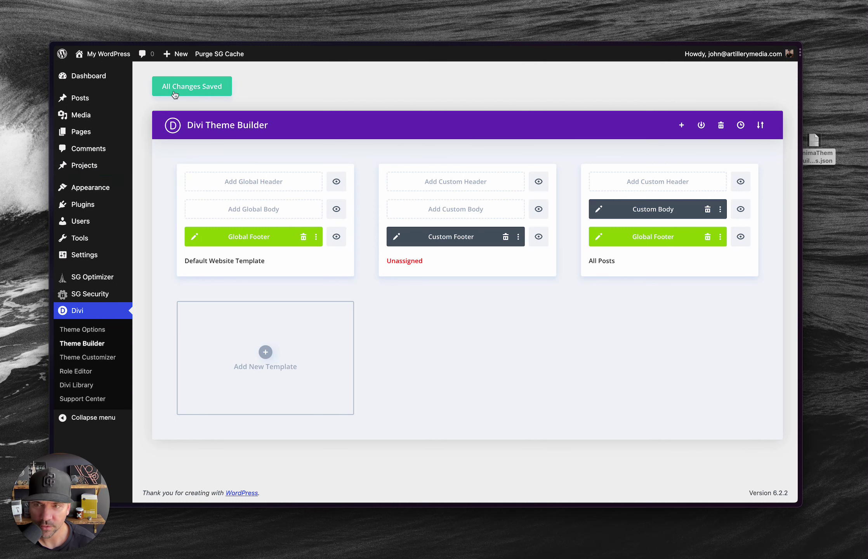
# Assign the unassigned Custom Footer template to the Dark page and save the Theme Builder
pyautogui.click(87, 134)
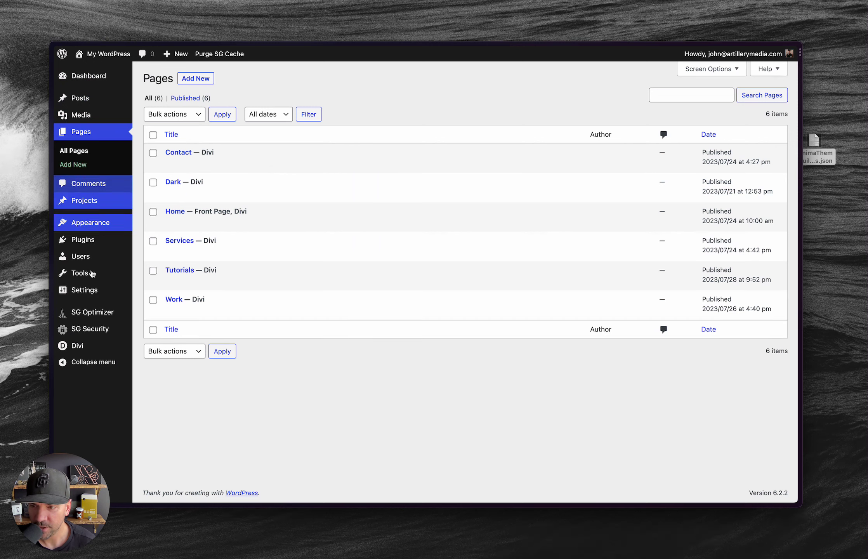
pyautogui.moveTo(113, 345)
pyautogui.click(167, 362)
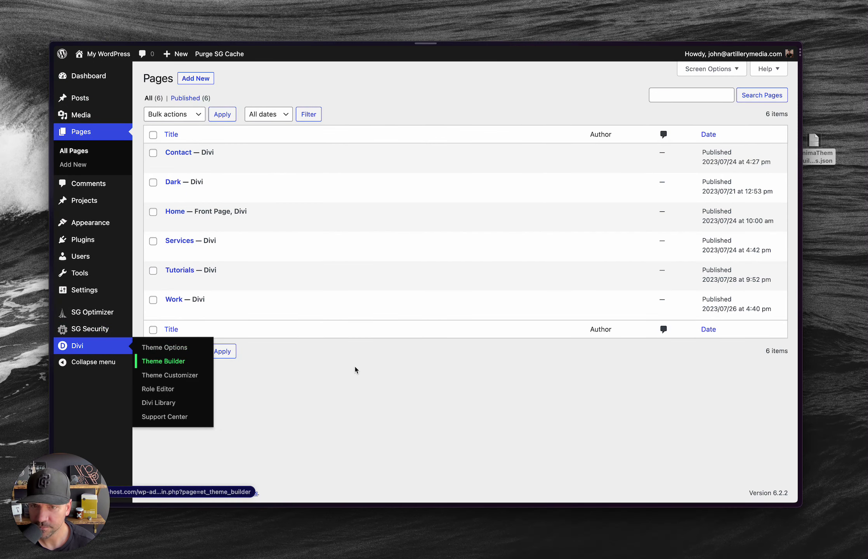
pyautogui.click(401, 157)
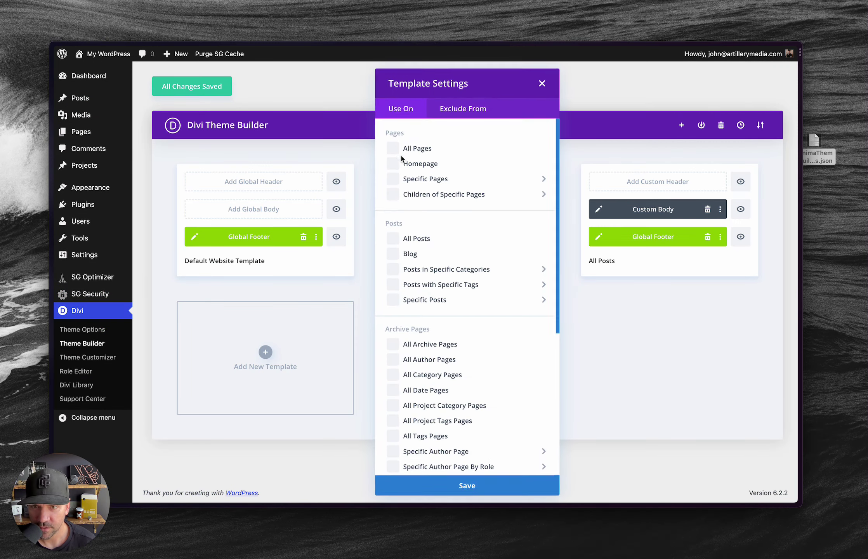
pyautogui.moveTo(423, 186)
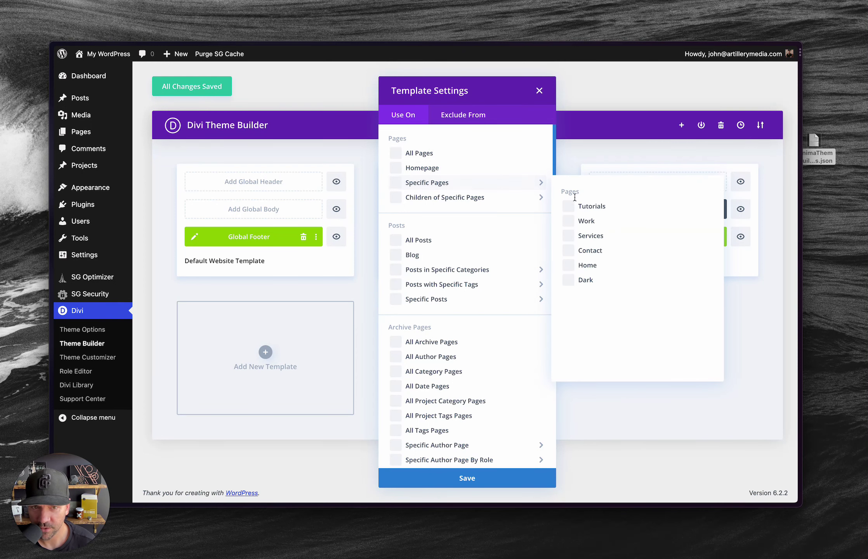
pyautogui.click(569, 281)
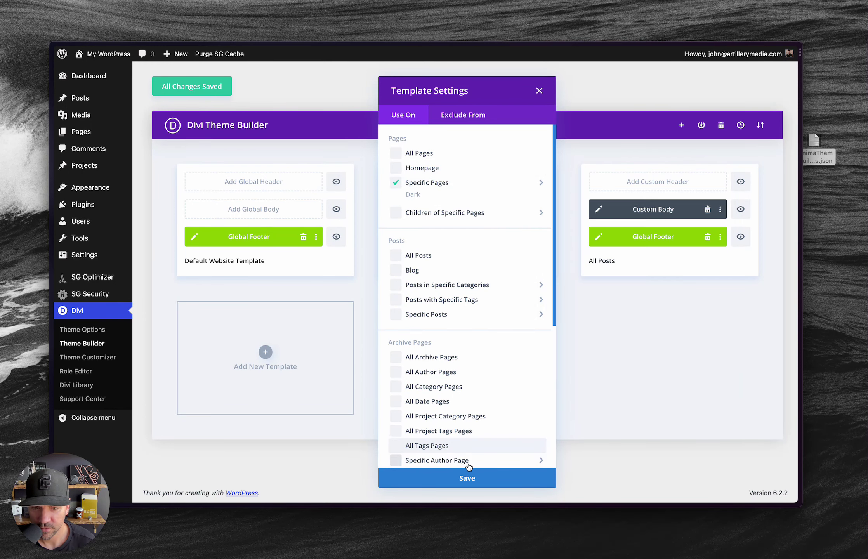
pyautogui.click(465, 478)
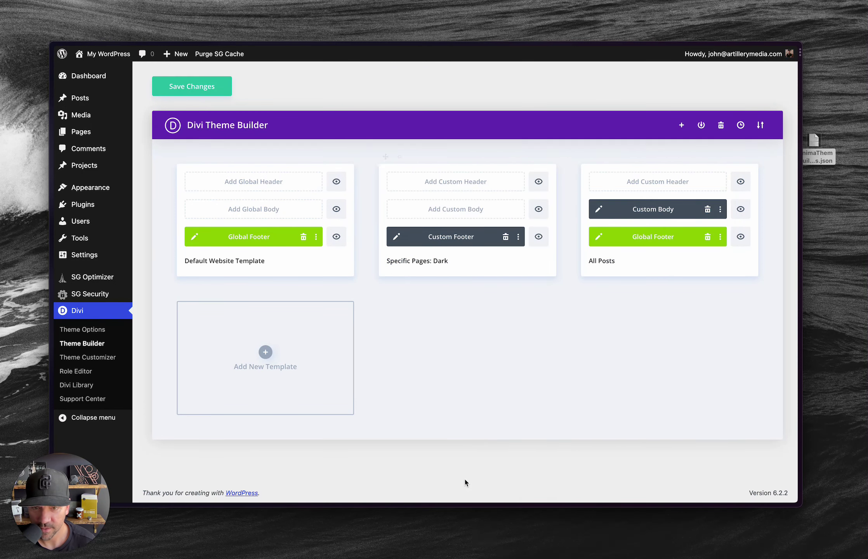
pyautogui.click(209, 93)
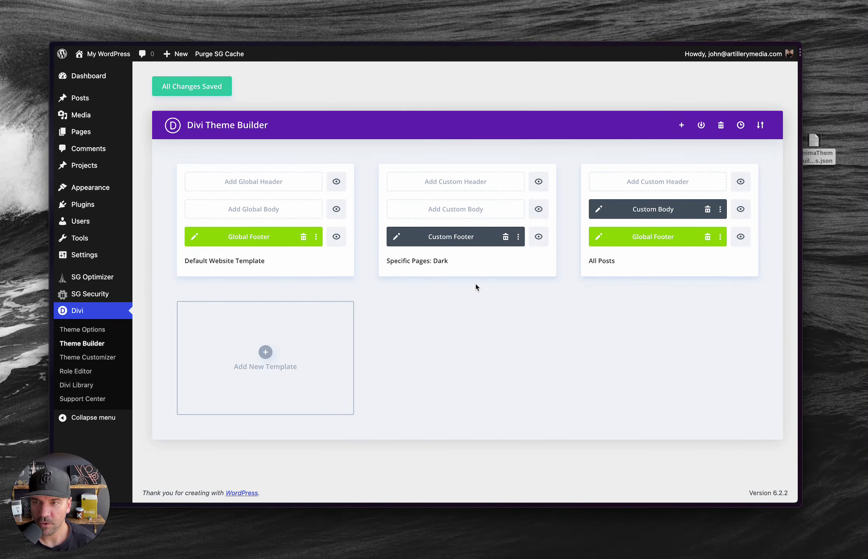
pyautogui.hotkey('ctrl', 'Tab')
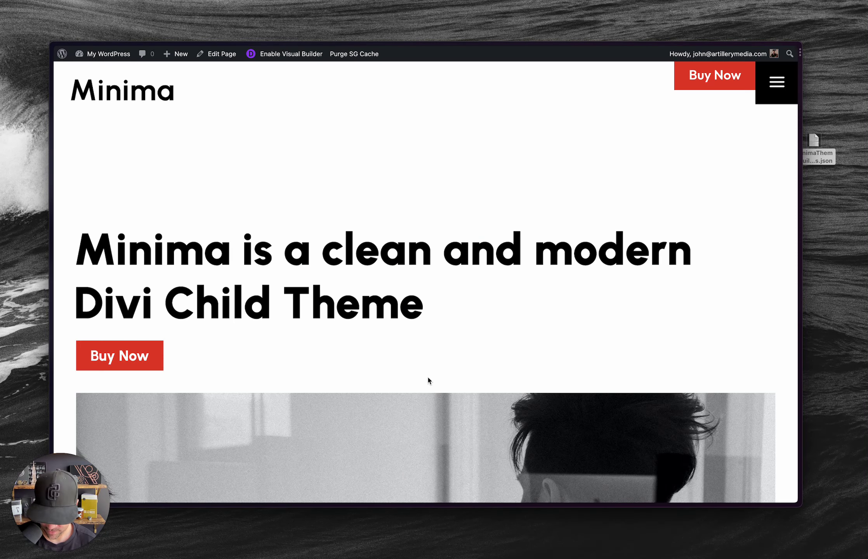
pyautogui.scroll(-20, 427, 379)
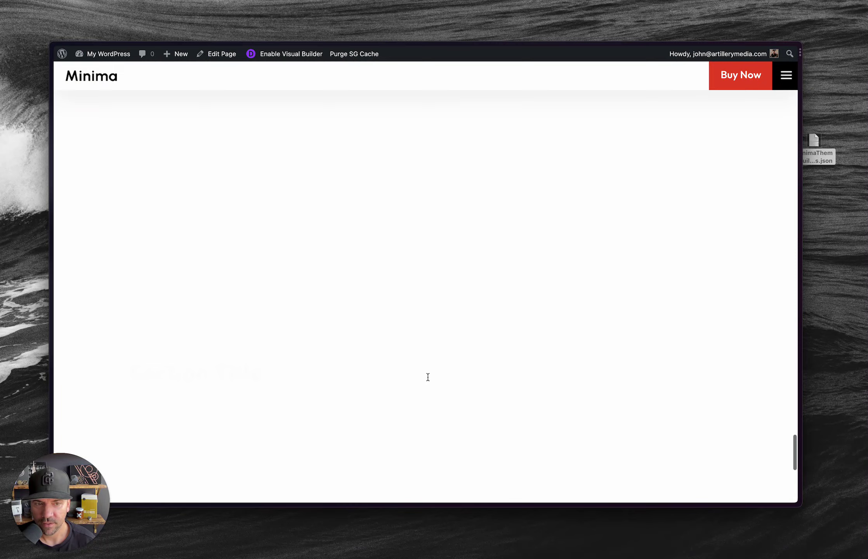
pyautogui.scroll(-5, 427, 377)
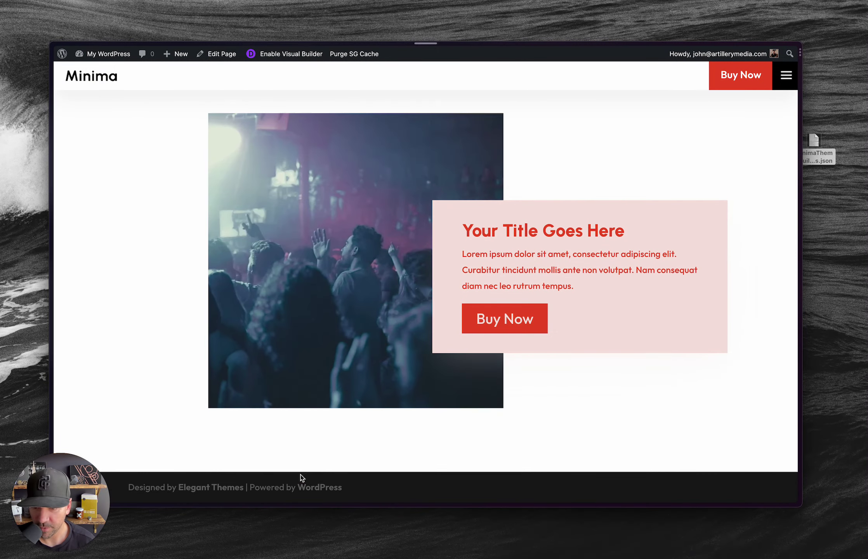
pyautogui.scroll(-10, 358, 485)
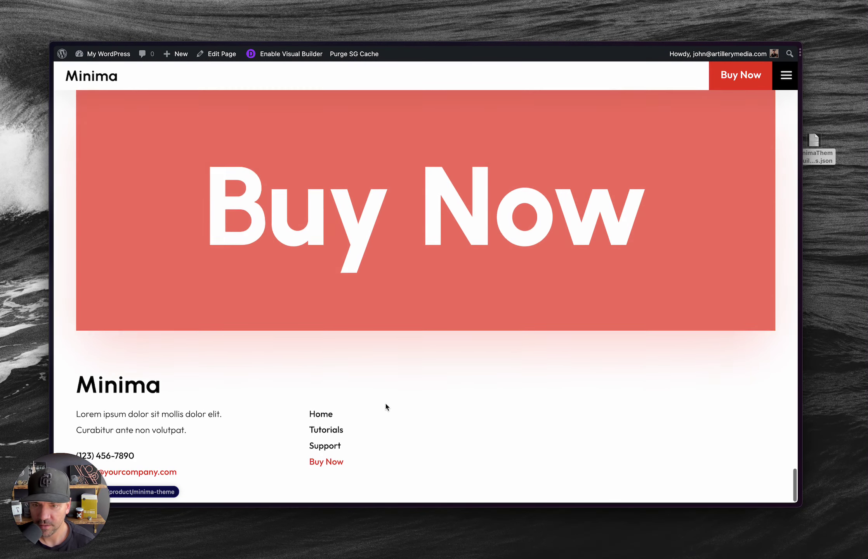
pyautogui.scroll(15, 424, 411)
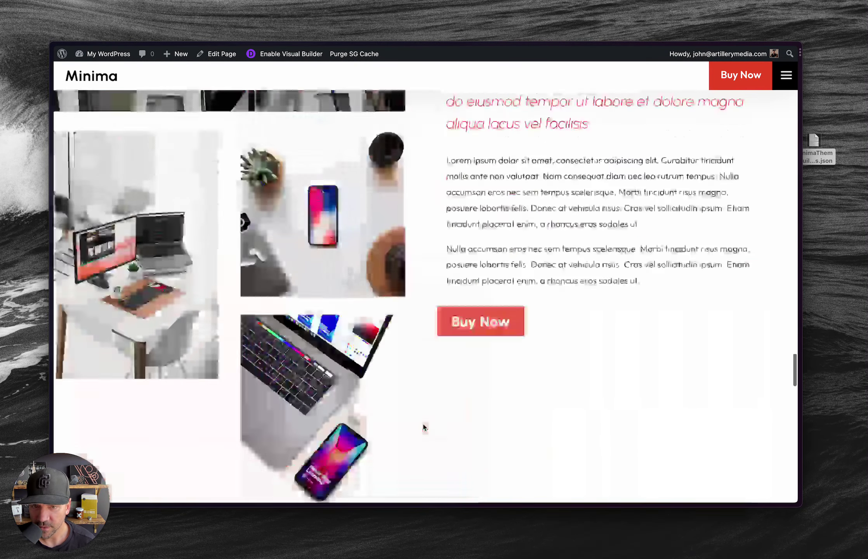
pyautogui.click(786, 75)
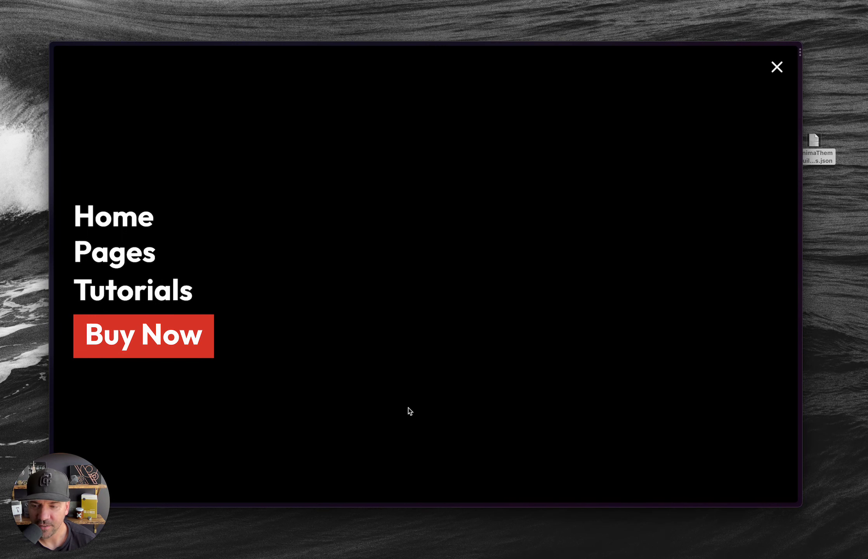
pyautogui.click(777, 68)
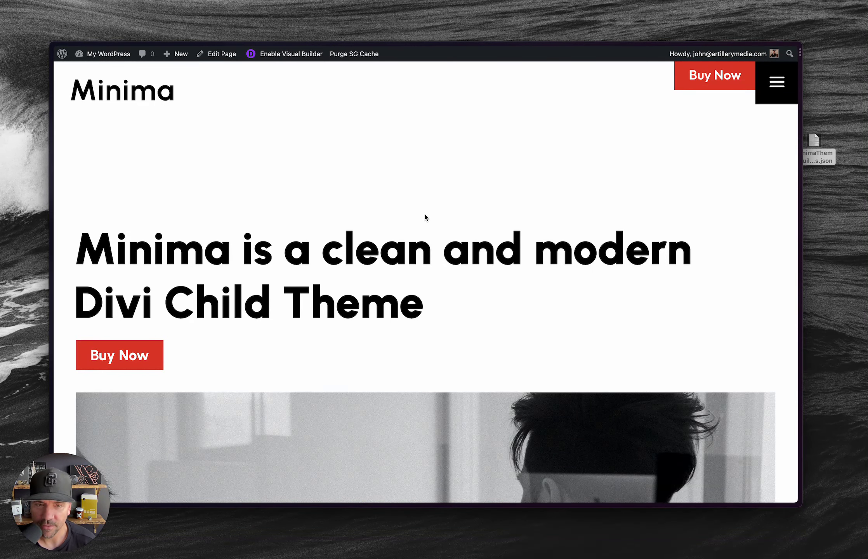
pyautogui.hotkey('alt', 'Tab')
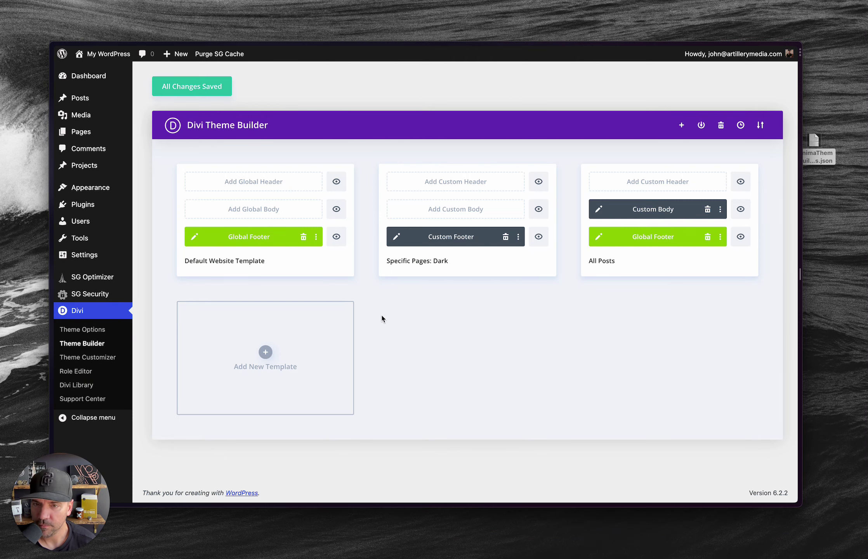
# On the Minima front end, follow the menu's Pages > Single Post link
pyautogui.hotkey('alt', 'Tab')
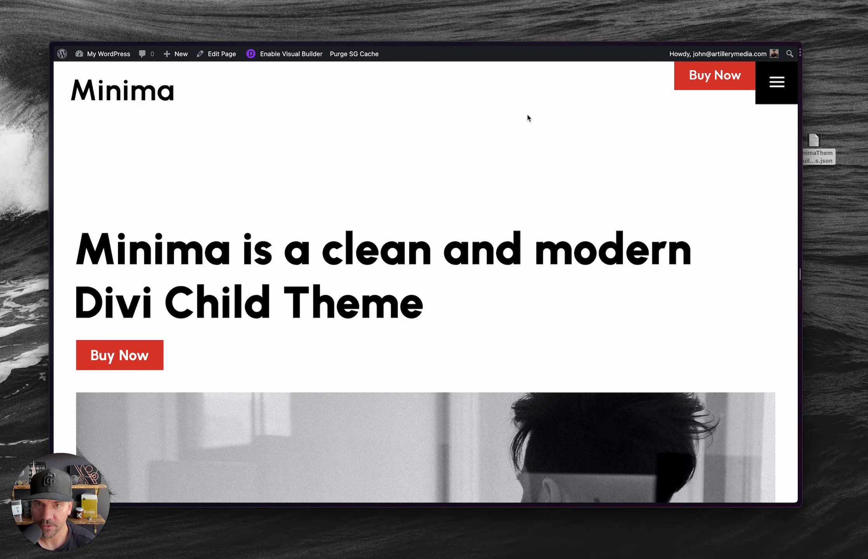
pyautogui.click(779, 91)
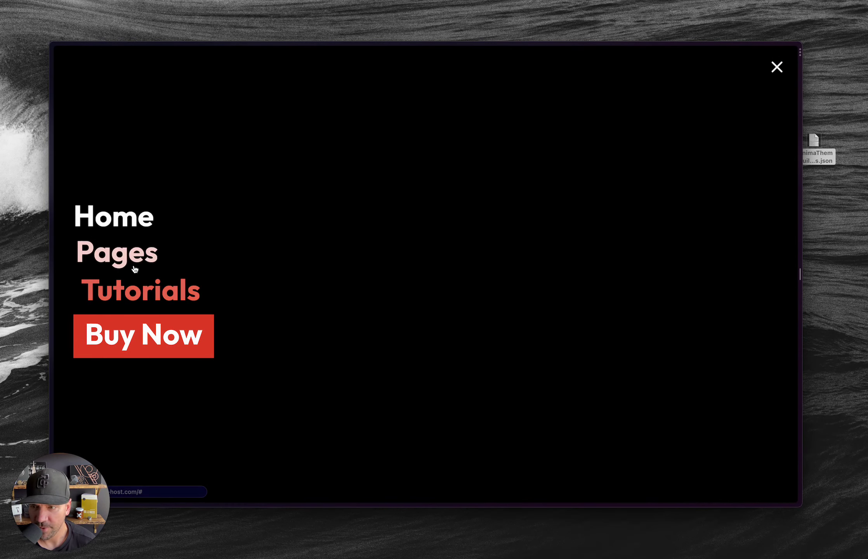
pyautogui.click(135, 269)
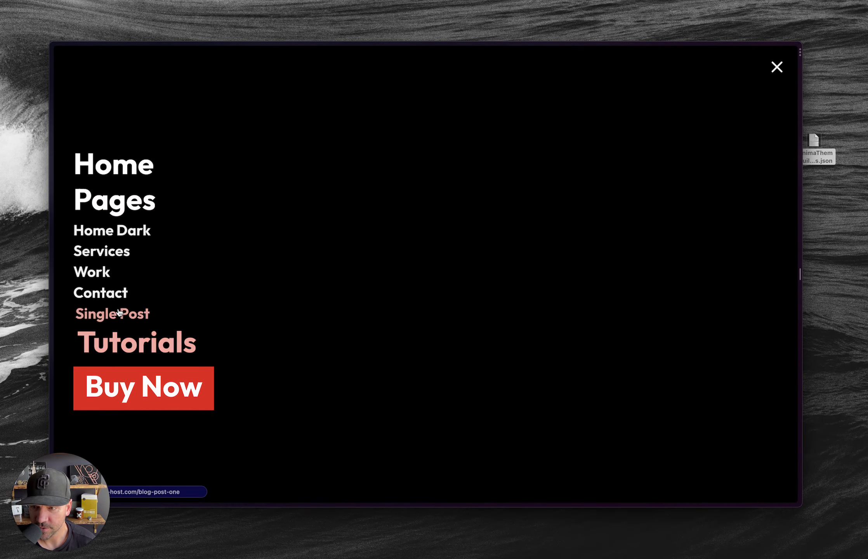
pyautogui.click(409, 229)
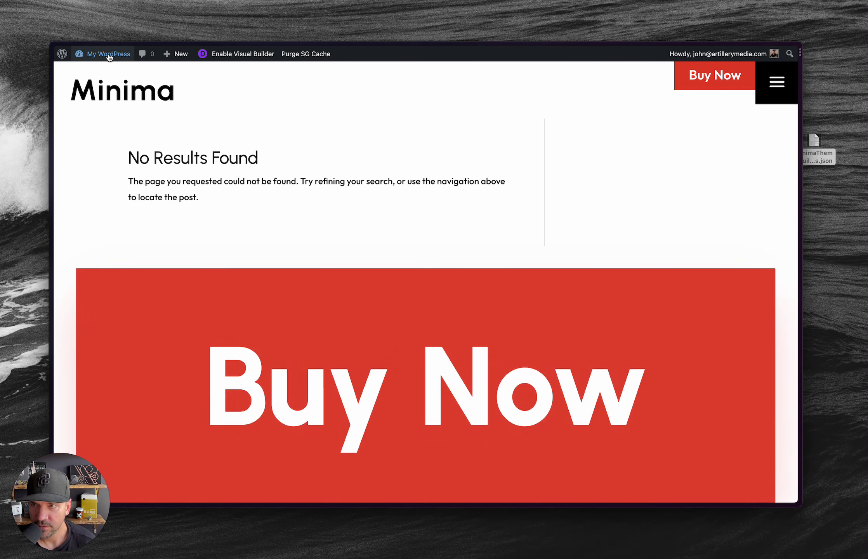
# Back in the admin, list the posts: Blog Post One, Blog Post Two and Blog Post Three
pyautogui.moveTo(105, 55)
pyautogui.click(102, 74)
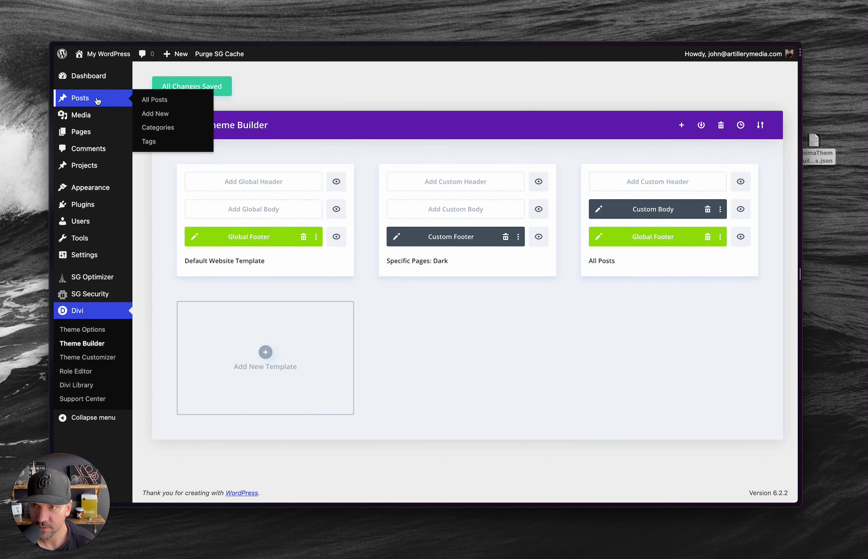
pyautogui.click(115, 98)
pyautogui.moveTo(250, 203)
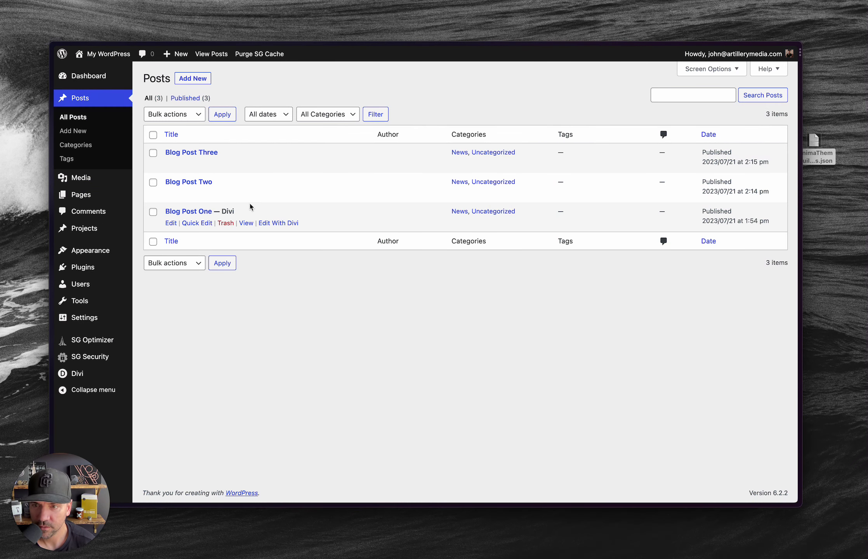
# Copy the full web address of Blog Post One's View link
pyautogui.rightClick(247, 225)
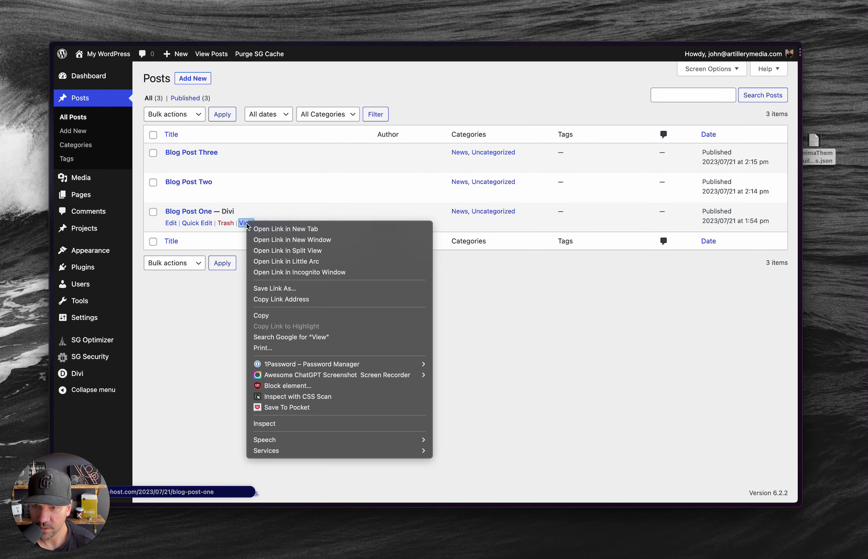
pyautogui.click(272, 299)
pyautogui.moveTo(110, 254)
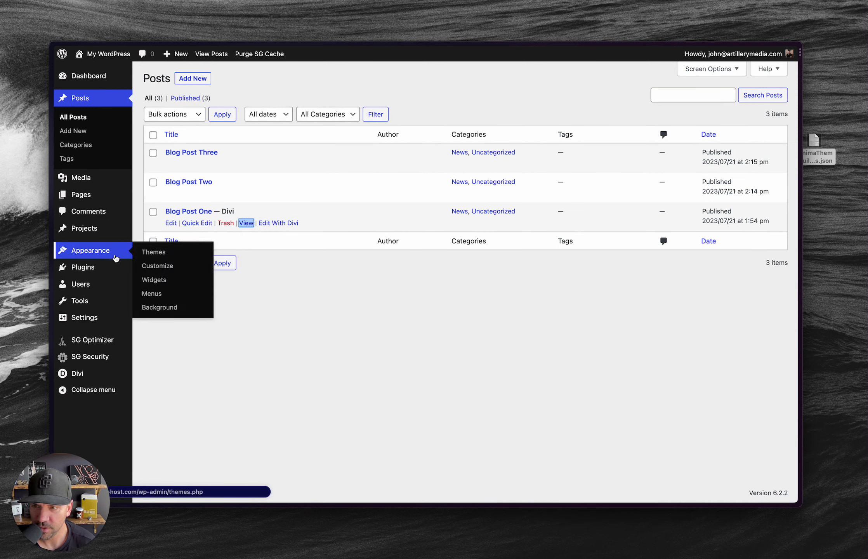
# In Menus, replace the Single Post item's /blog-post-one/ URL with the copied address and save
pyautogui.click(155, 293)
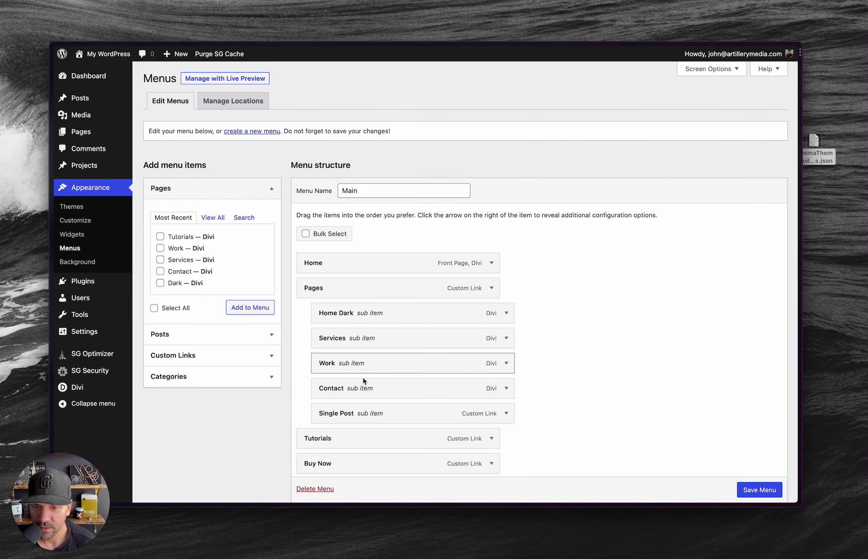
pyautogui.click(506, 413)
pyautogui.scroll(-5, 409, 394)
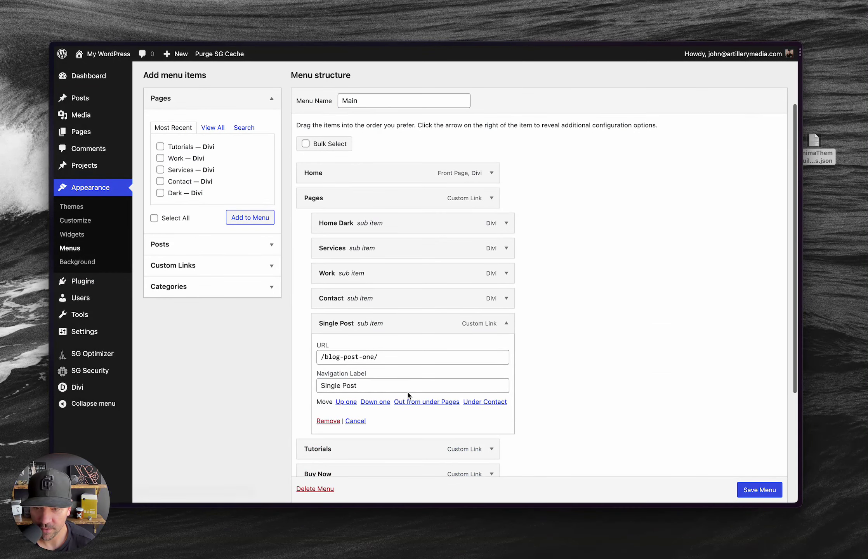
pyautogui.click(392, 356)
pyautogui.press('super+a')
pyautogui.press('super+v')
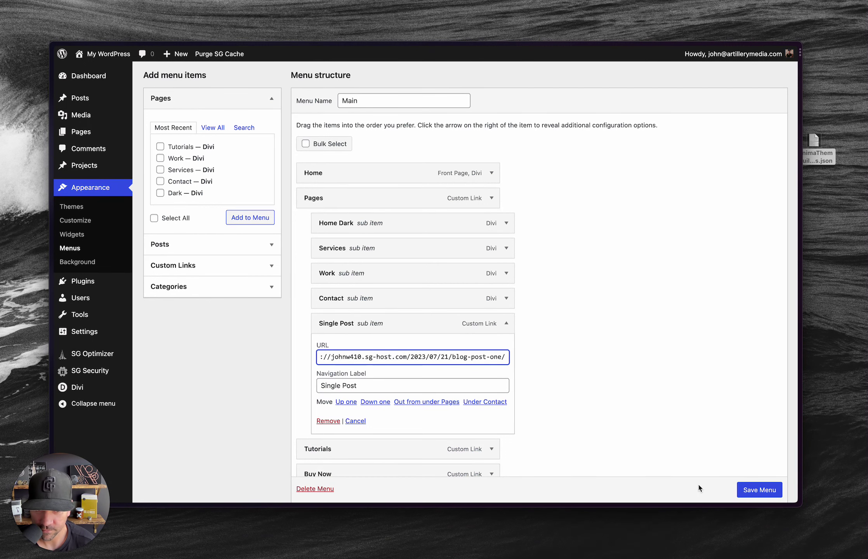
pyautogui.click(758, 490)
pyautogui.scroll(-2, 757, 497)
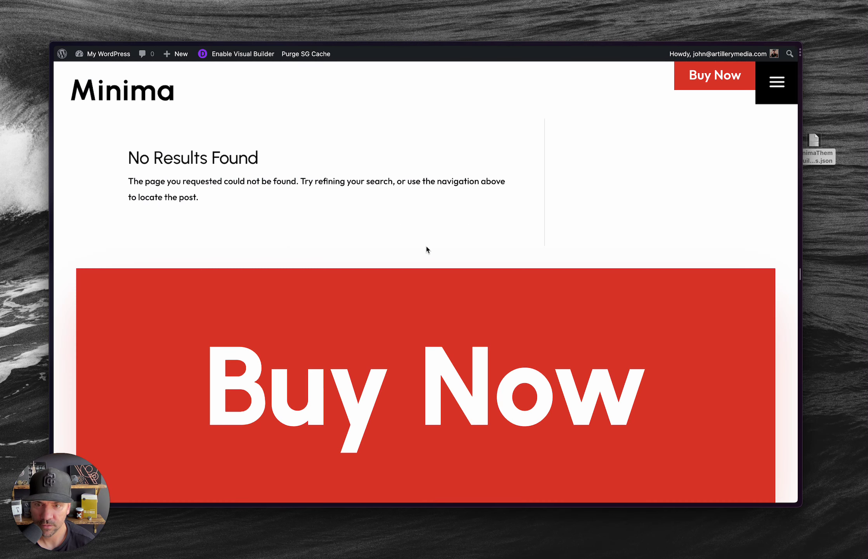
# Follow Pages > Single Post in the front-end menu and reload until Blog Post One appears
pyautogui.click(776, 82)
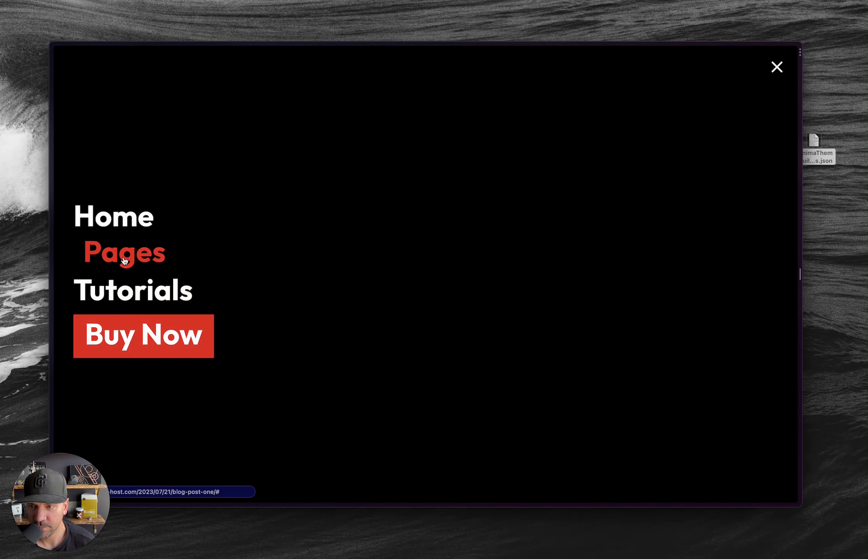
pyautogui.click(125, 260)
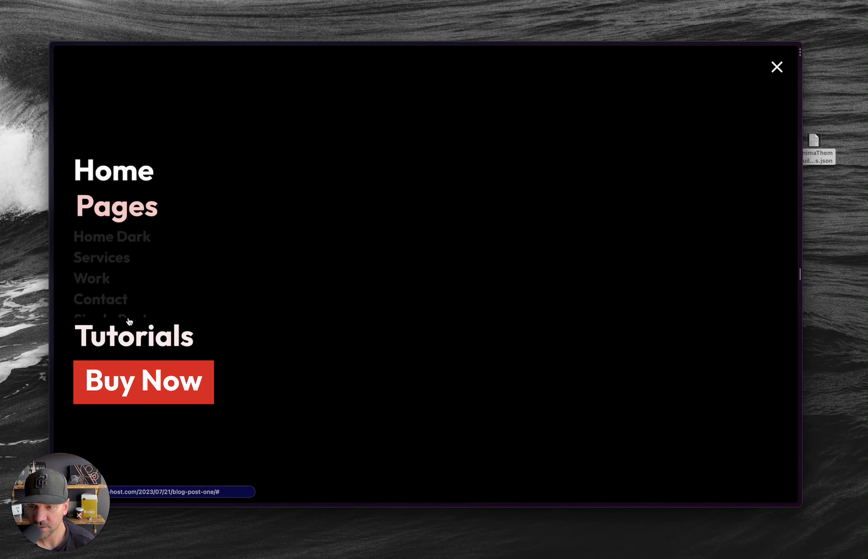
pyautogui.click(255, 313)
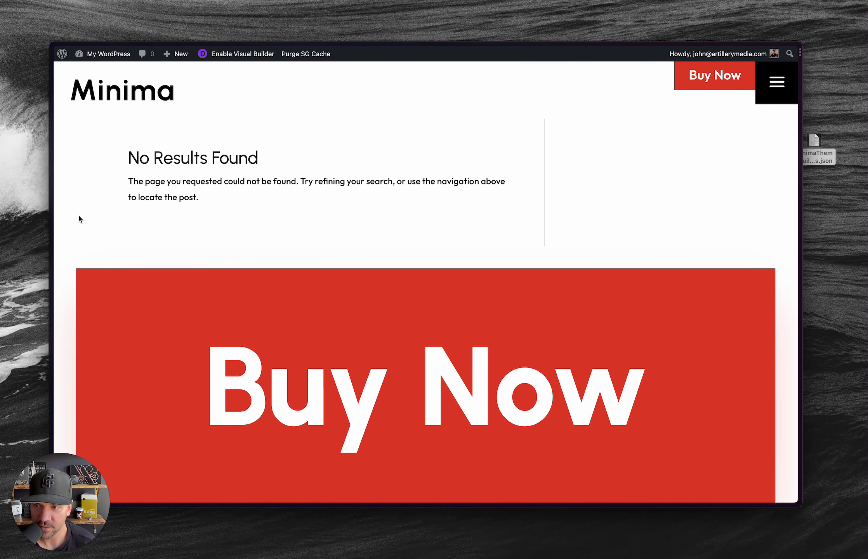
pyautogui.click(170, 54)
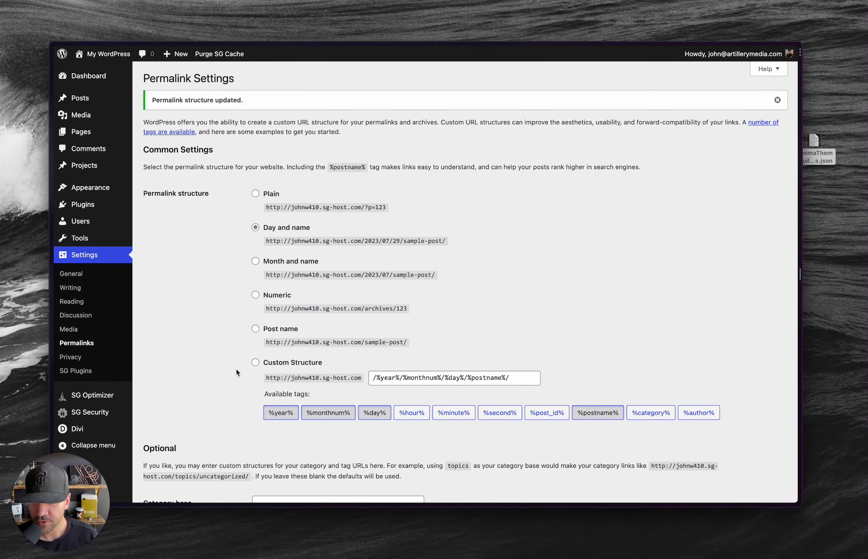
# Save the Day and name permalink settings twice to flush the permalink rules
pyautogui.scroll(-5, 236, 372)
pyautogui.click(171, 450)
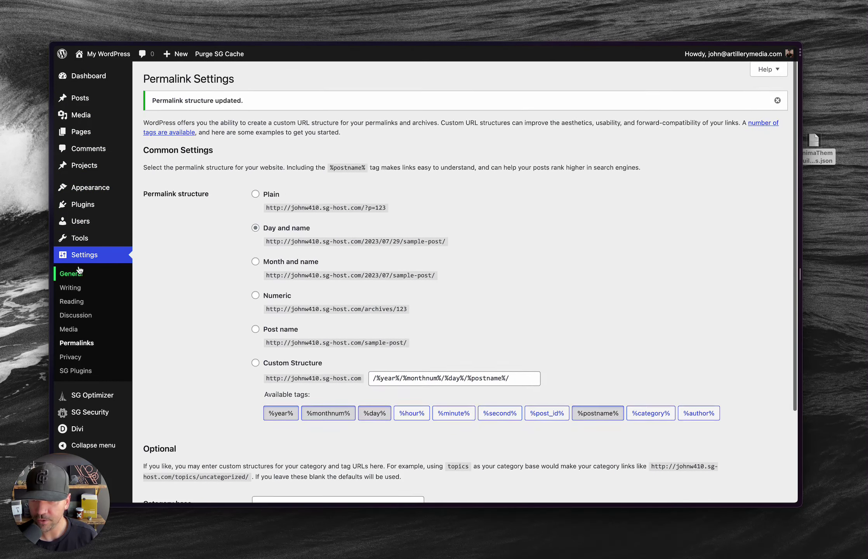
pyautogui.scroll(-1, 80, 266)
pyautogui.click(80, 262)
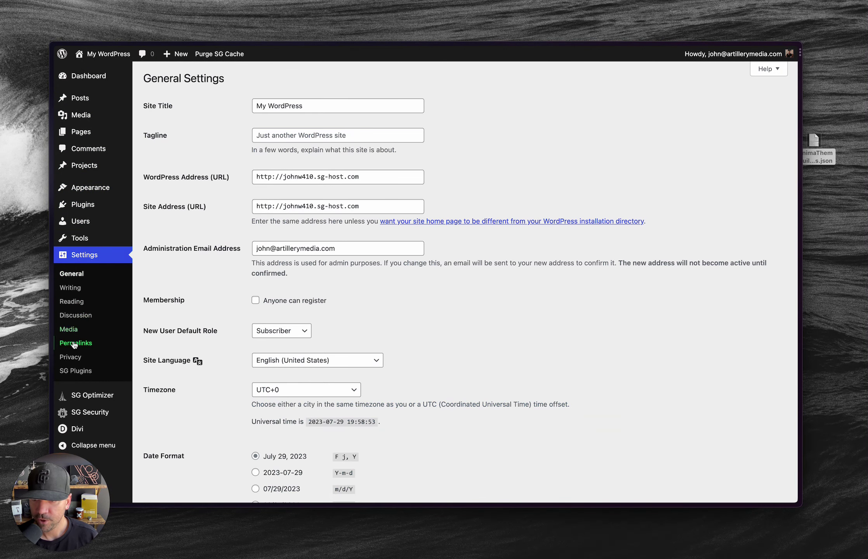
pyautogui.click(102, 344)
pyautogui.scroll(-5, 208, 374)
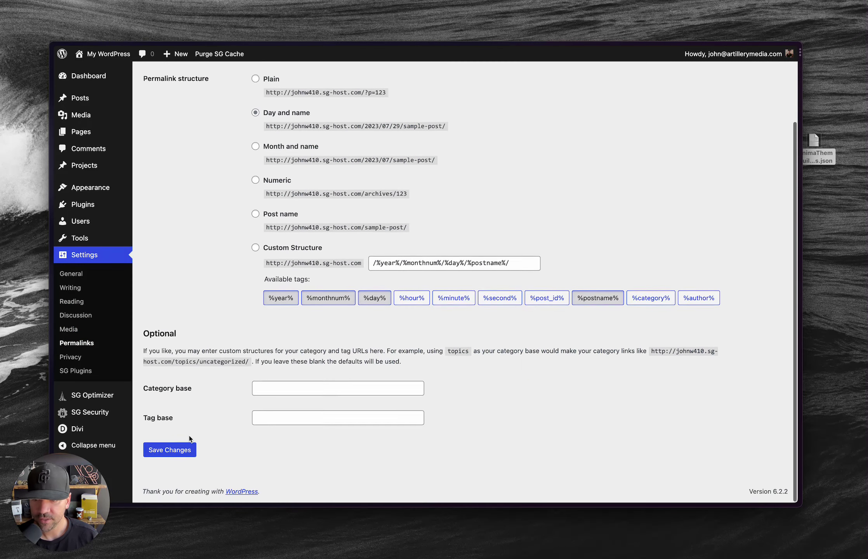
pyautogui.click(179, 453)
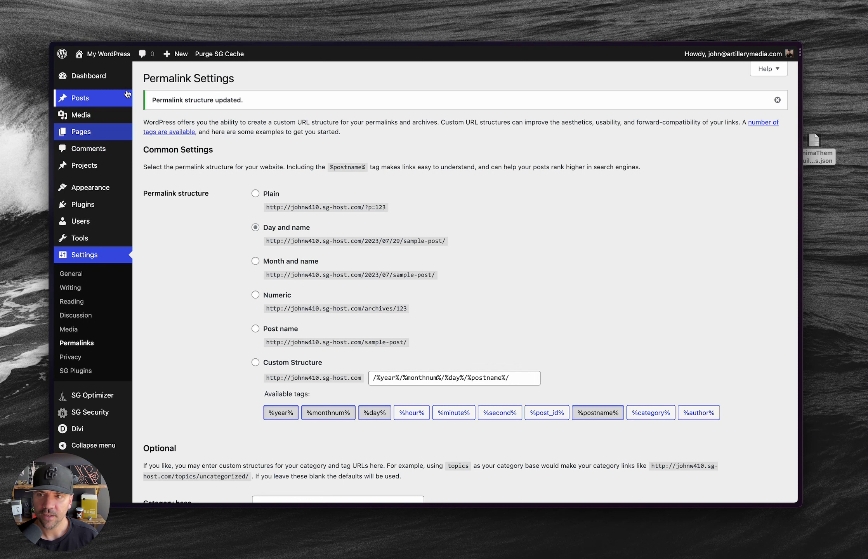
pyautogui.moveTo(112, 78)
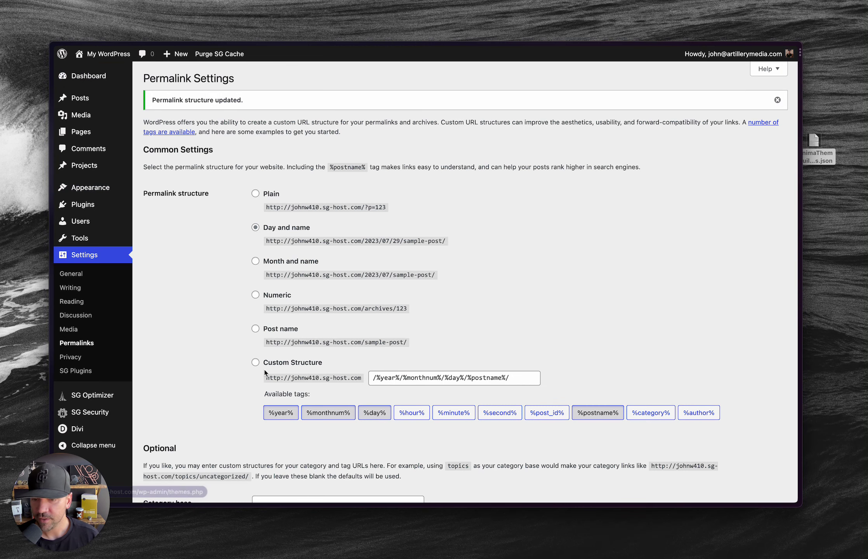
# Load the dashboard, then on the Minima site go to Pages > Single Post
pyautogui.moveTo(88, 138)
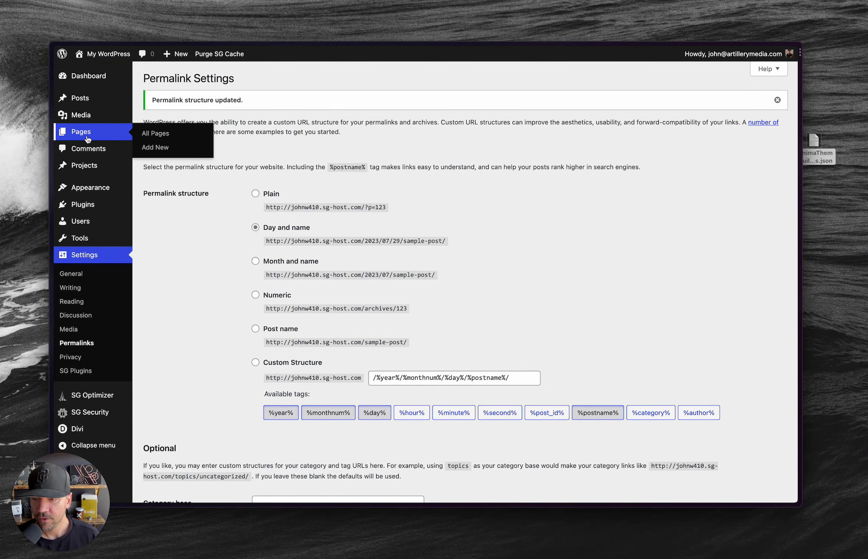
pyautogui.click(88, 76)
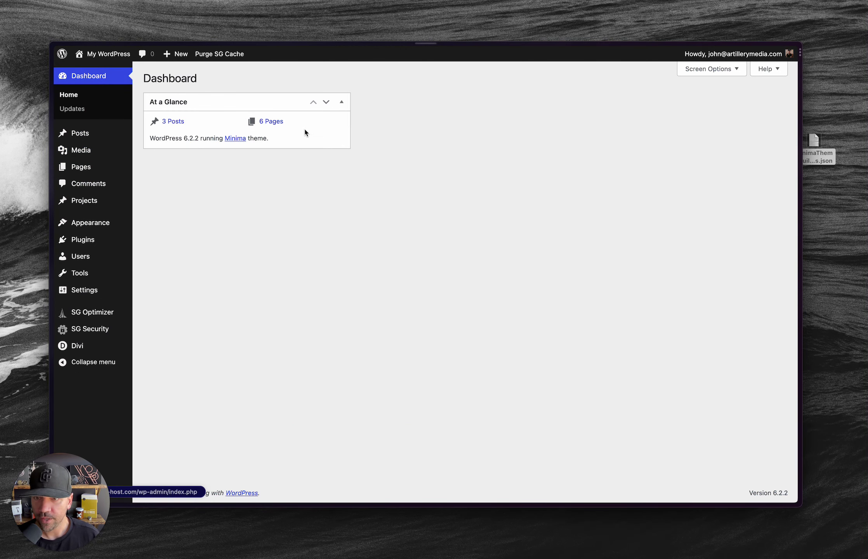
pyautogui.press('super+Tab')
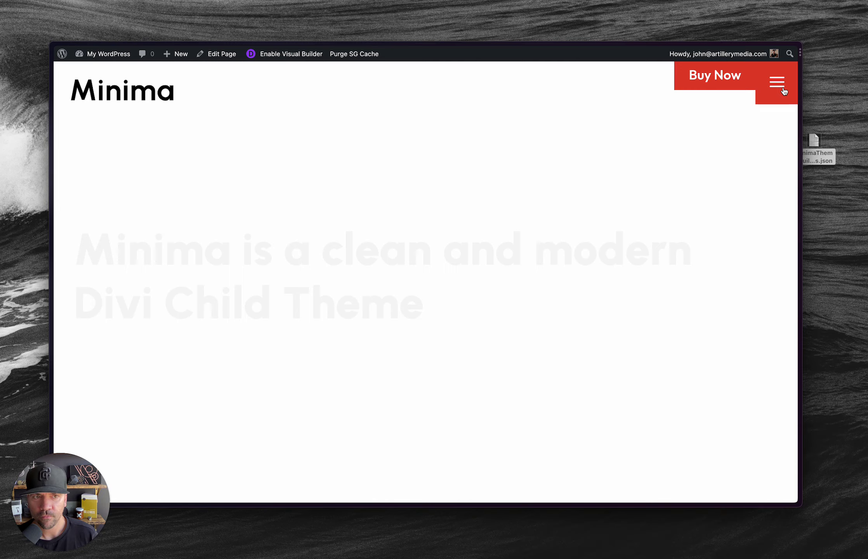
pyautogui.click(777, 82)
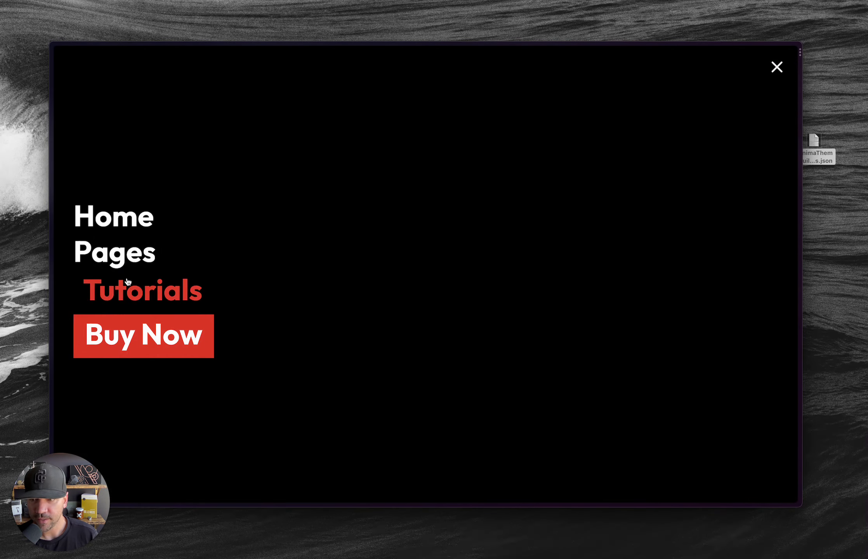
pyautogui.click(114, 253)
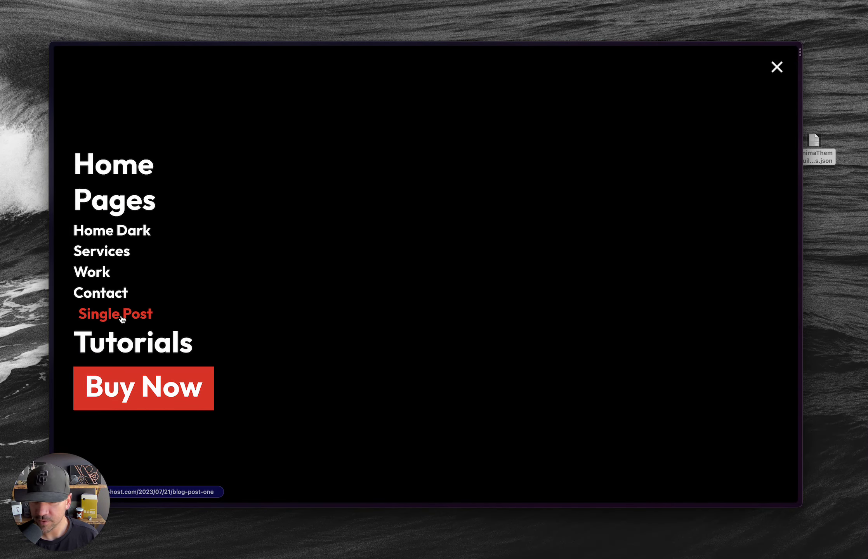
pyautogui.click(154, 316)
# Open the blog post cards from the Single Post page in new tabs
pyautogui.scroll(-12, 400, 256)
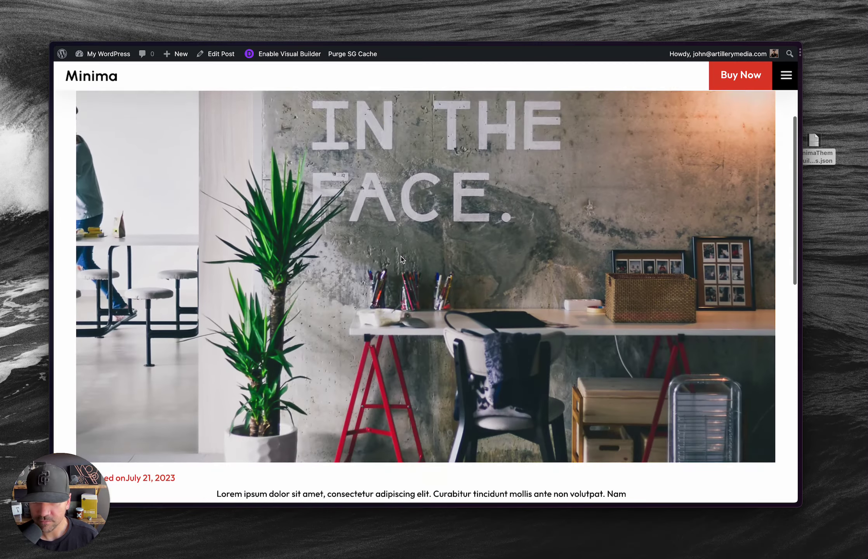
pyautogui.scroll(12, 400, 256)
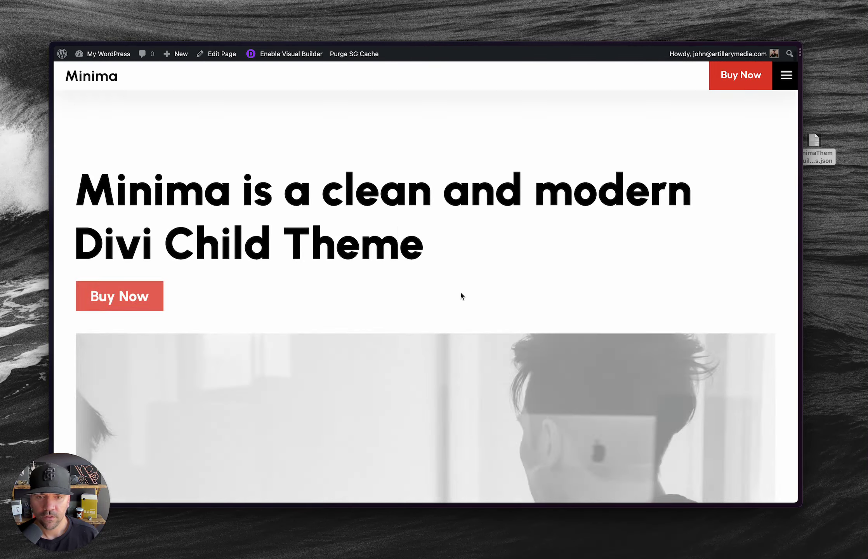
pyautogui.scroll(-10, 461, 297)
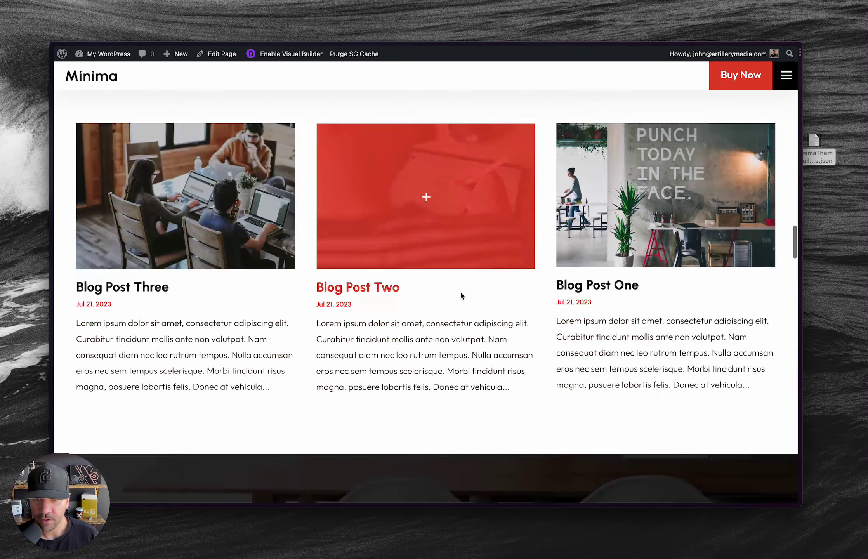
pyautogui.scroll(15, 724, 217)
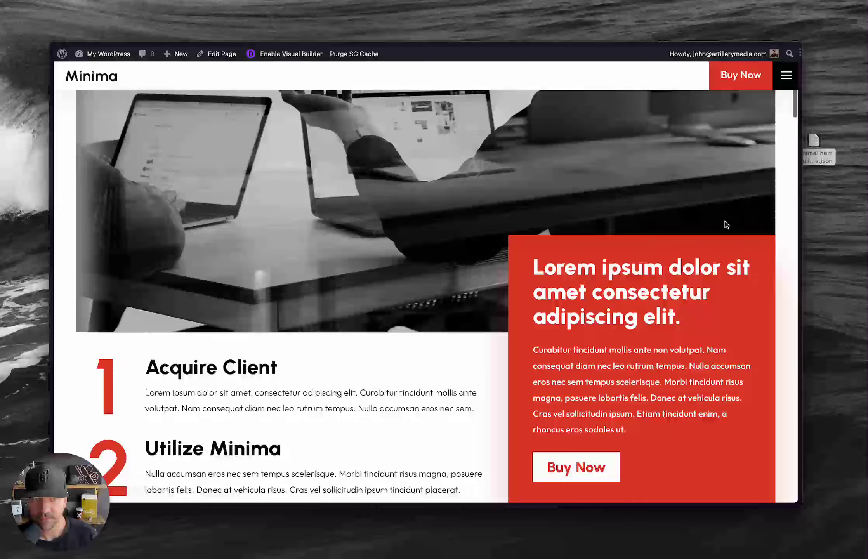
pyautogui.scroll(-15, 227, 307)
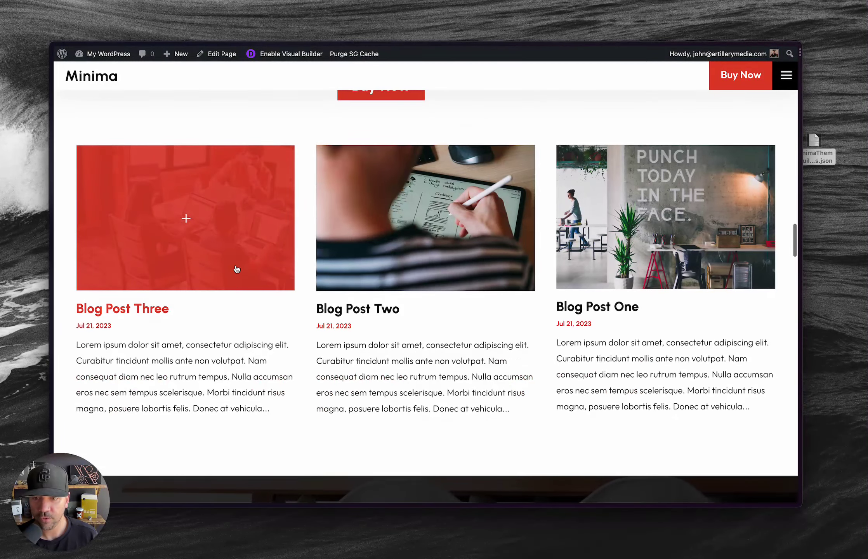
pyautogui.rightClick(242, 264)
pyautogui.rightClick(446, 247)
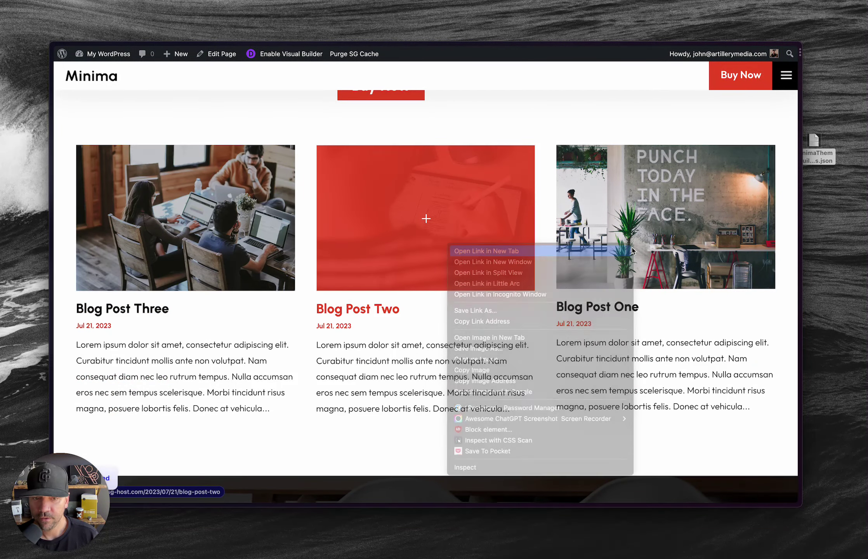
pyautogui.rightClick(638, 250)
pyautogui.click(641, 253)
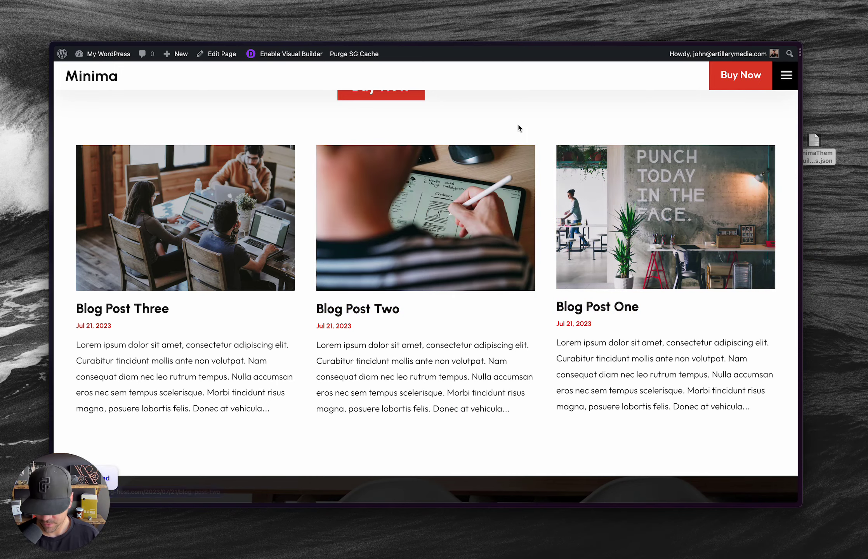
# Look over the Blog Post Three and Blog Post Two tabs
pyautogui.hotkey('ctrl', 'Tab')
pyautogui.scroll(-15, 426, 208)
pyautogui.scroll(6, 426, 208)
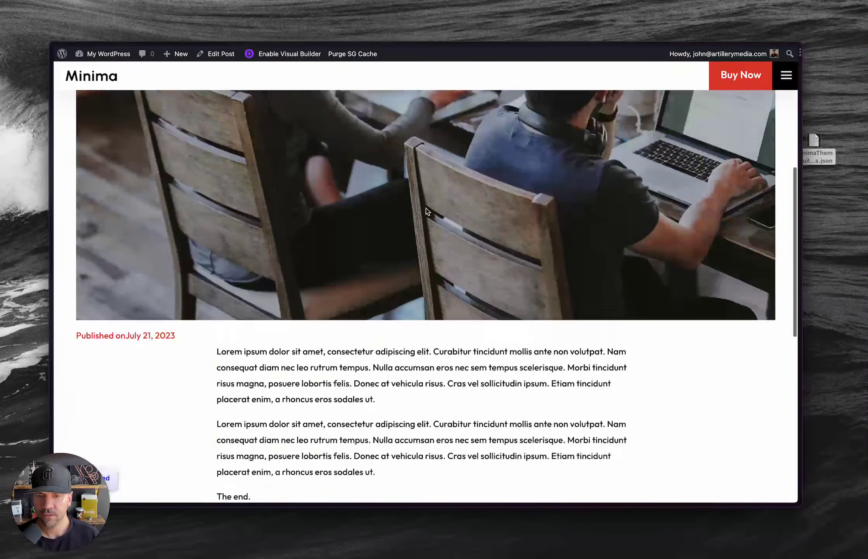
pyautogui.hotkey('ctrl', 'Tab')
pyautogui.scroll(-10, 425, 208)
# Scroll through the page in the next tab, then return to the Dashboard
pyautogui.hotkey('ctrl', 'Tab')
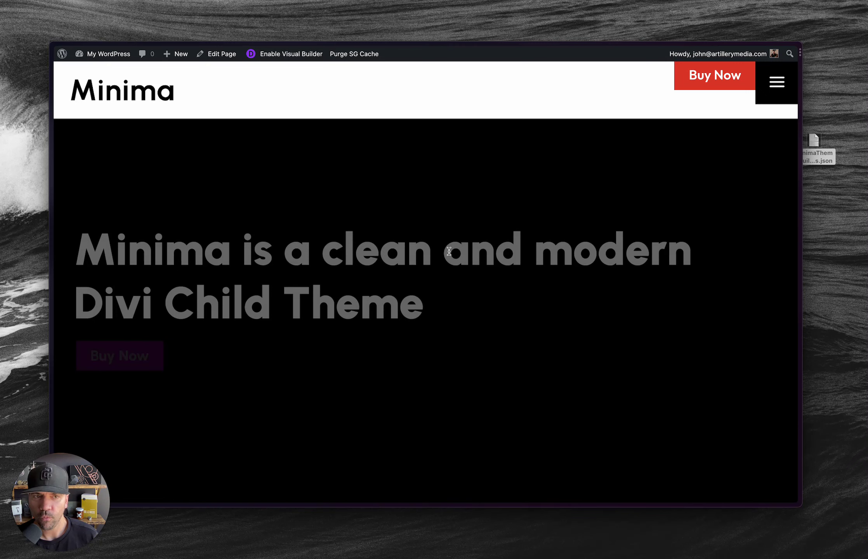
pyautogui.scroll(-15, 500, 320)
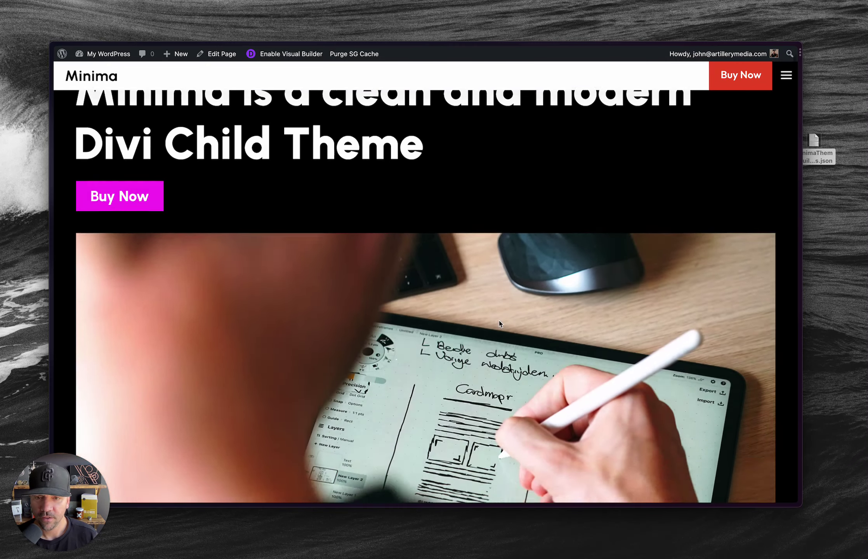
pyautogui.scroll(-15, 499, 320)
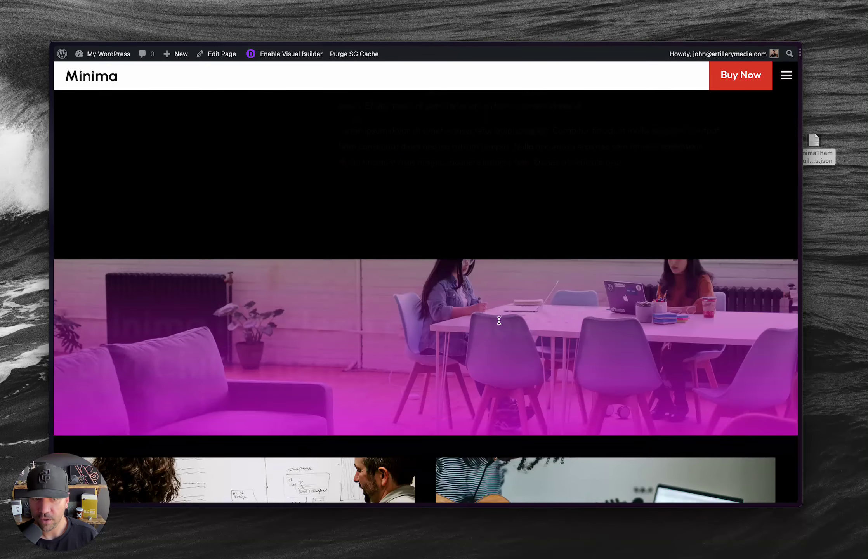
pyautogui.scroll(-10, 499, 321)
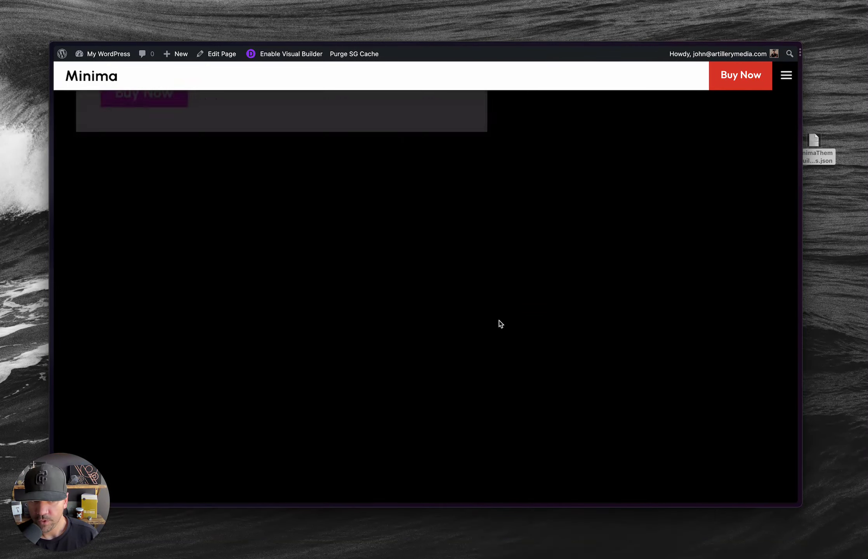
pyautogui.scroll(20, 499, 320)
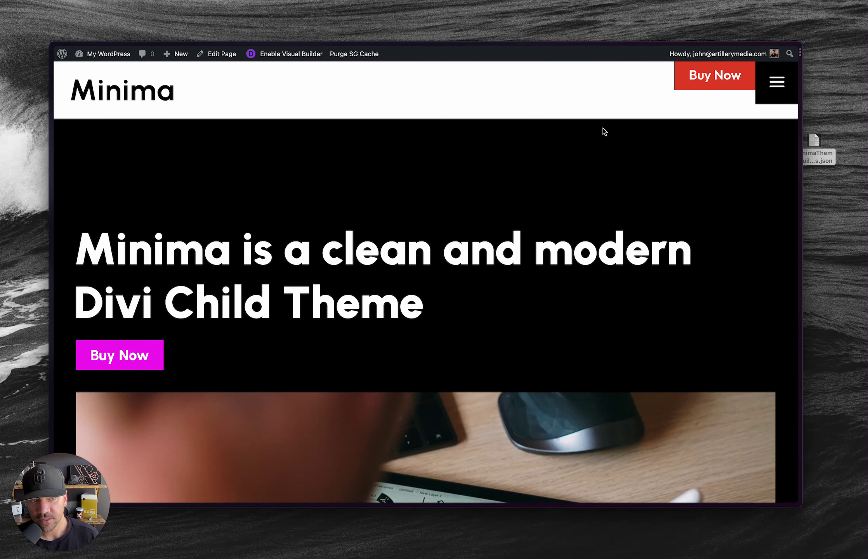
pyautogui.hotkey('alt', 'Tab')
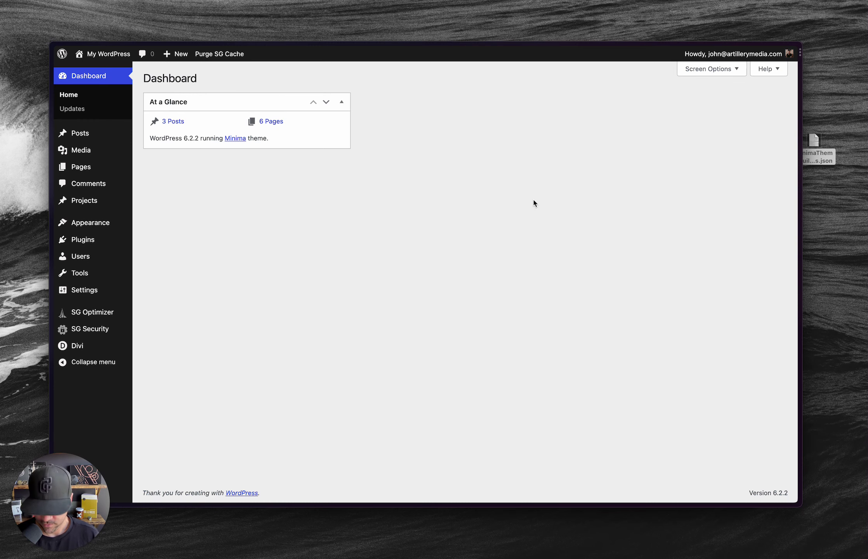
# Search Google for 'custom body class wordpress plugin' and open the wordpress.org plugin page
pyautogui.press('super+t')
pyautogui.write('custom bo')
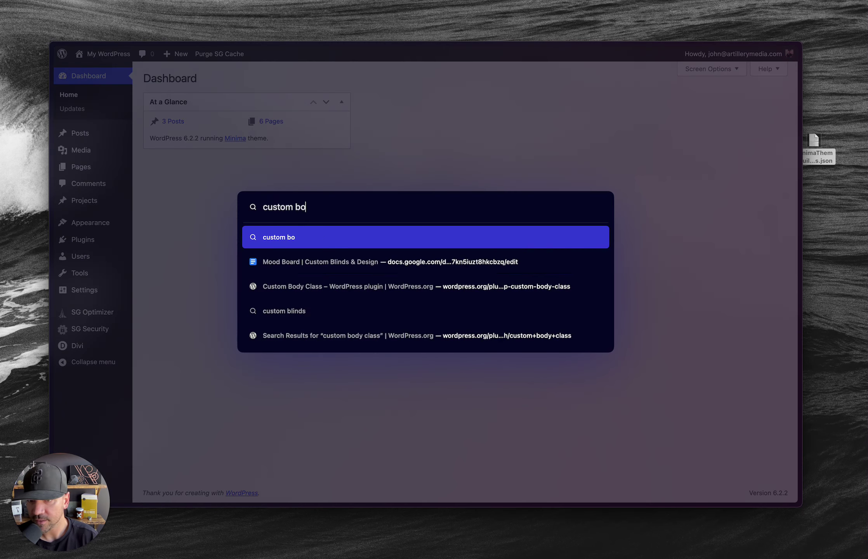
pyautogui.write('dy class wordpress pl')
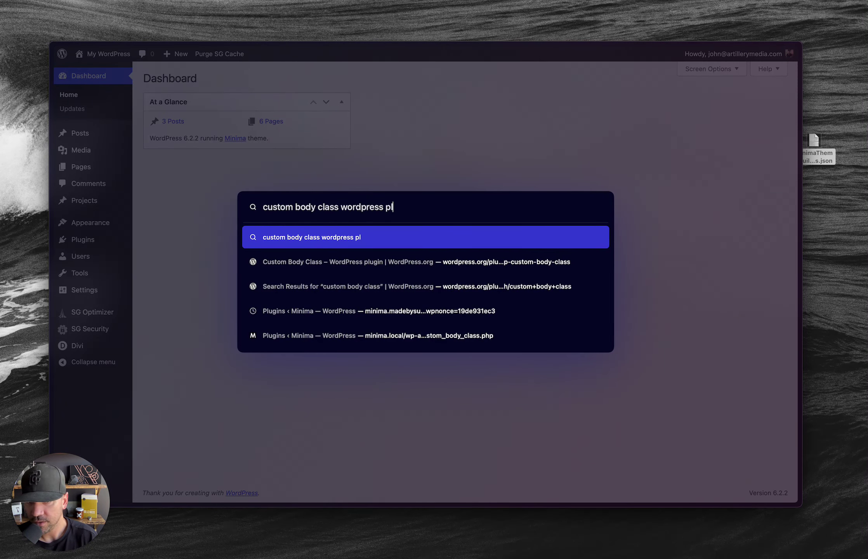
pyautogui.write('ugin')
pyautogui.press('Return')
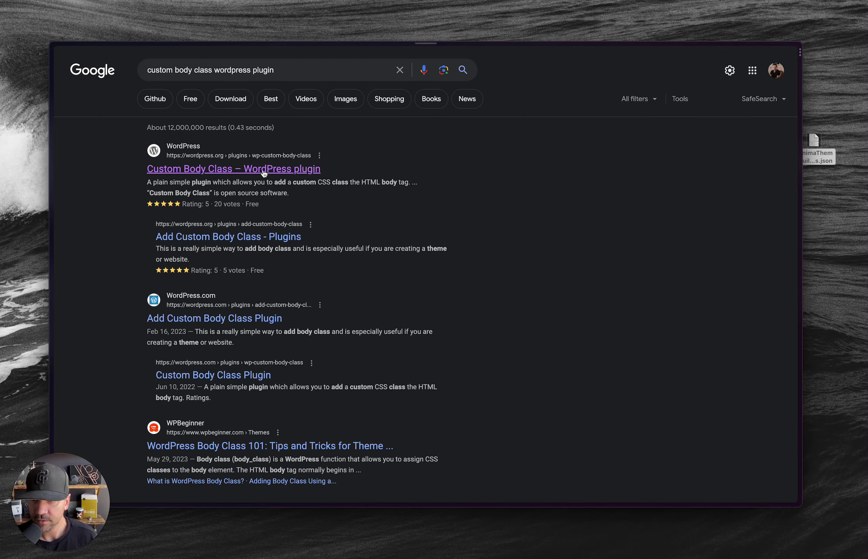
pyautogui.click(264, 171)
# Cycle through the tabs back to the Dark page and scroll over it
pyautogui.hotkey('ctrl', 'Tab')
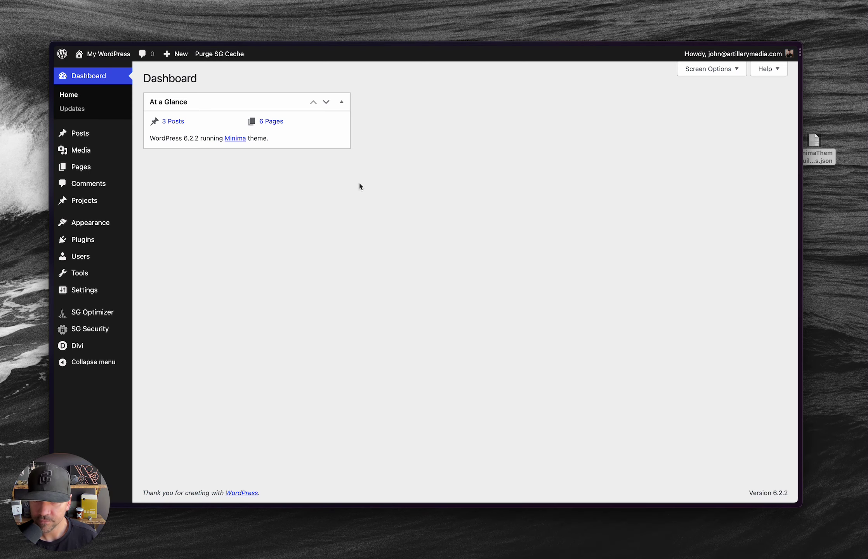
pyautogui.hotkey('ctrl', 'Tab')
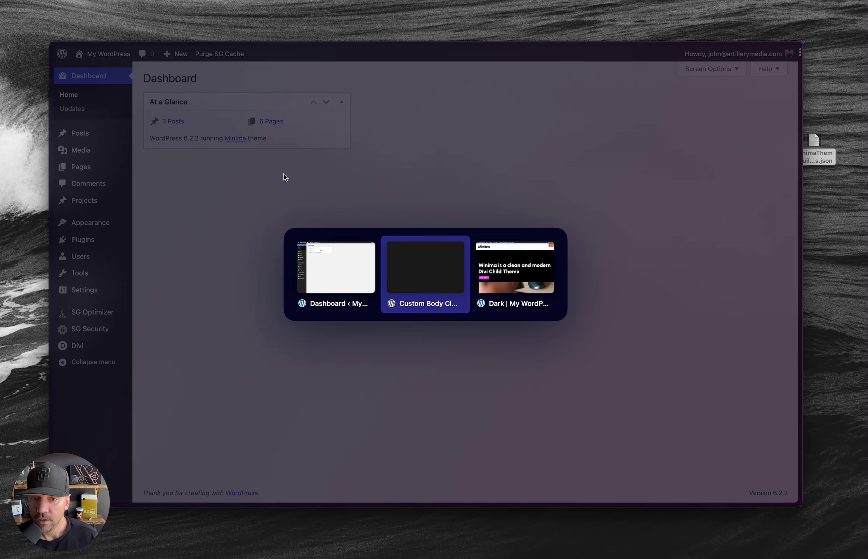
pyautogui.hotkey('ctrl', 'Tab')
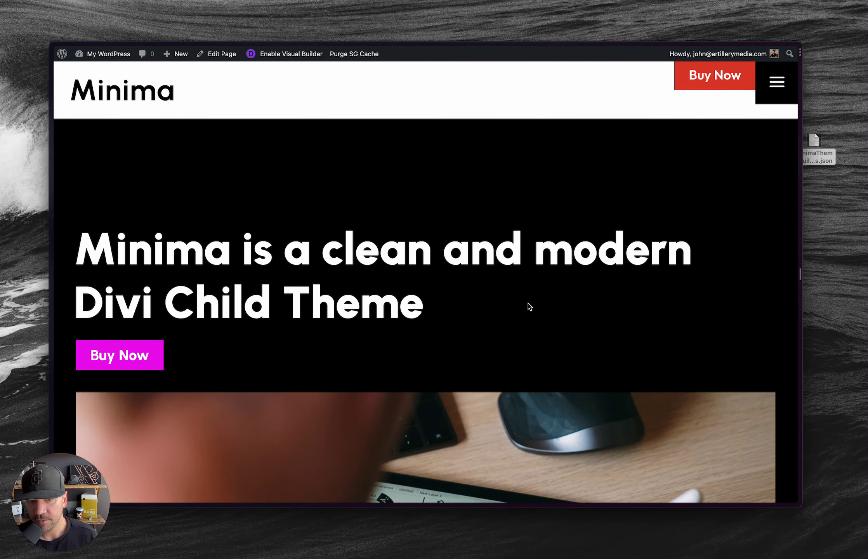
pyautogui.scroll(-5, 528, 303)
pyautogui.scroll(5, 508, 371)
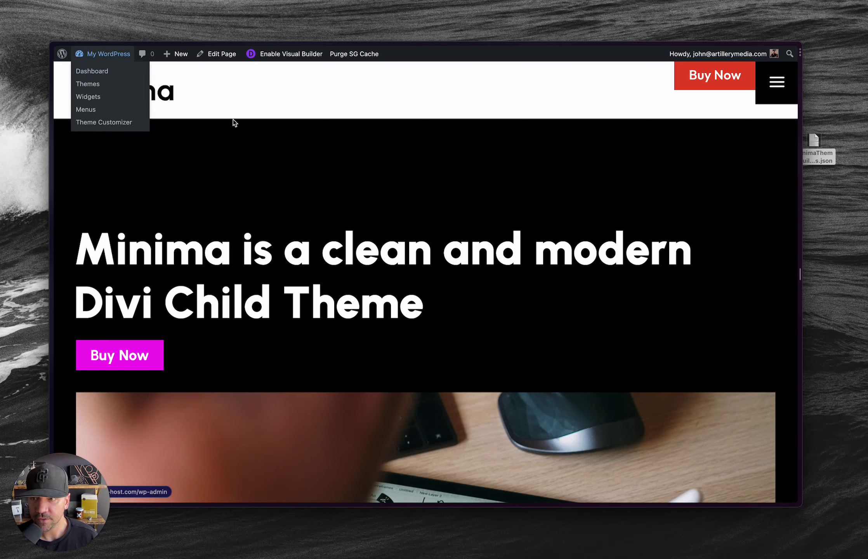
# Upload wp-custom-body-class.0.7.3.zip under Plugins > Add New, install it and activate it
pyautogui.hotkey('ctrl', 'Tab')
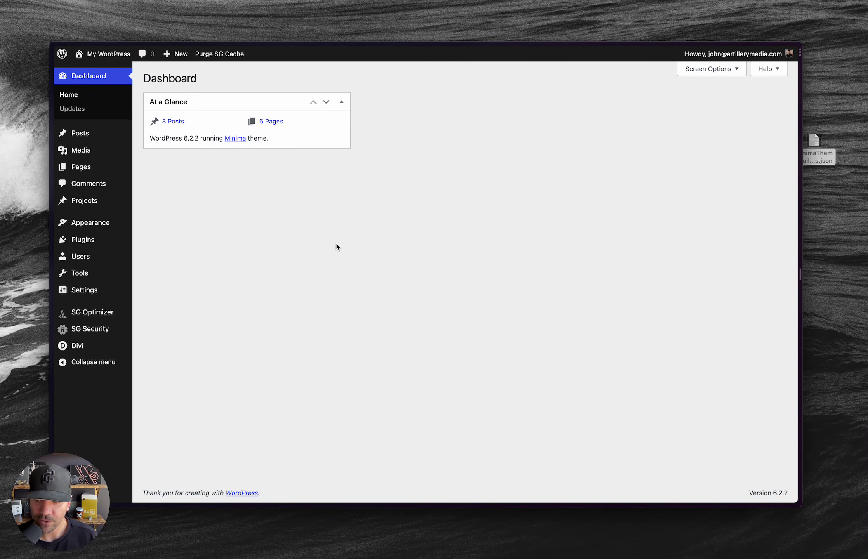
pyautogui.click(77, 243)
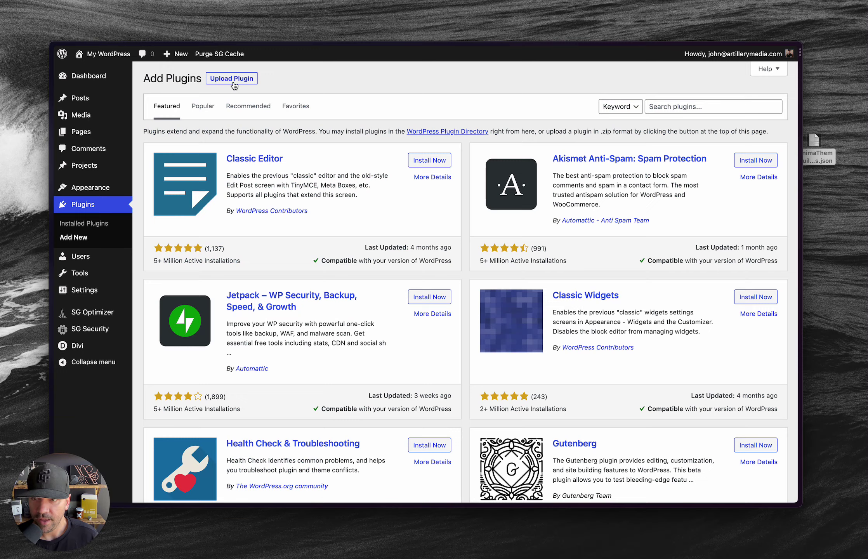
pyautogui.click(231, 78)
pyautogui.click(395, 170)
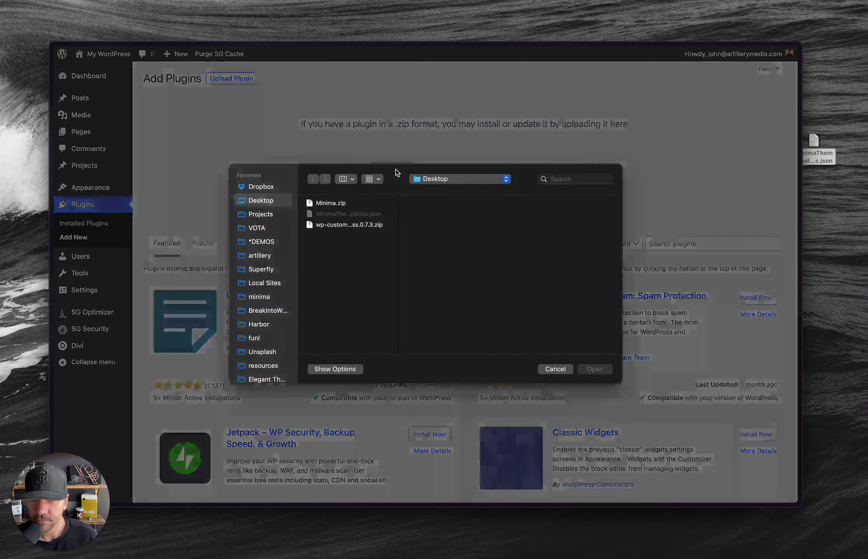
pyautogui.click(356, 227)
pyautogui.click(593, 369)
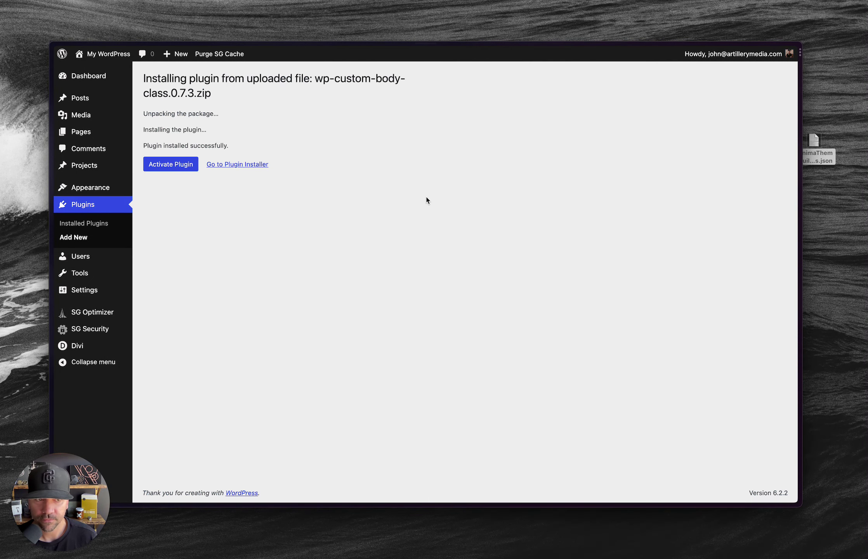
pyautogui.click(175, 167)
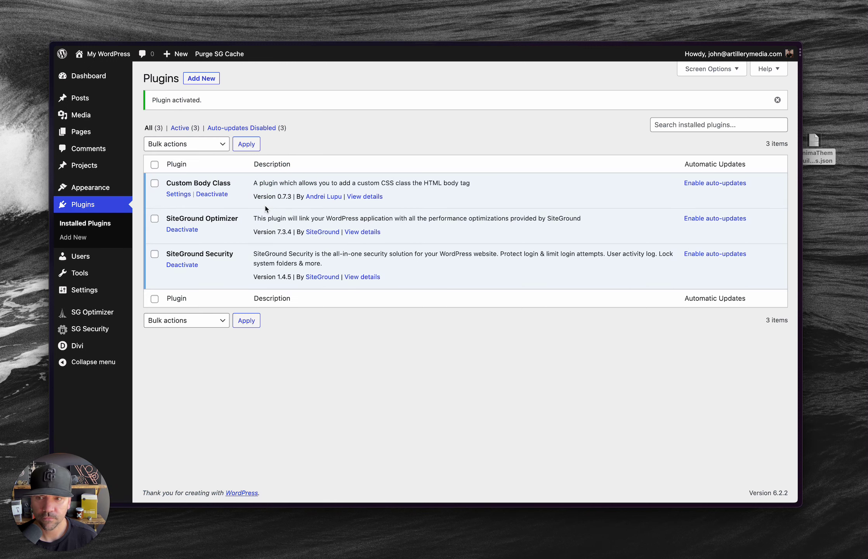
# Open the Dark page for editing from the Pages list
pyautogui.click(87, 134)
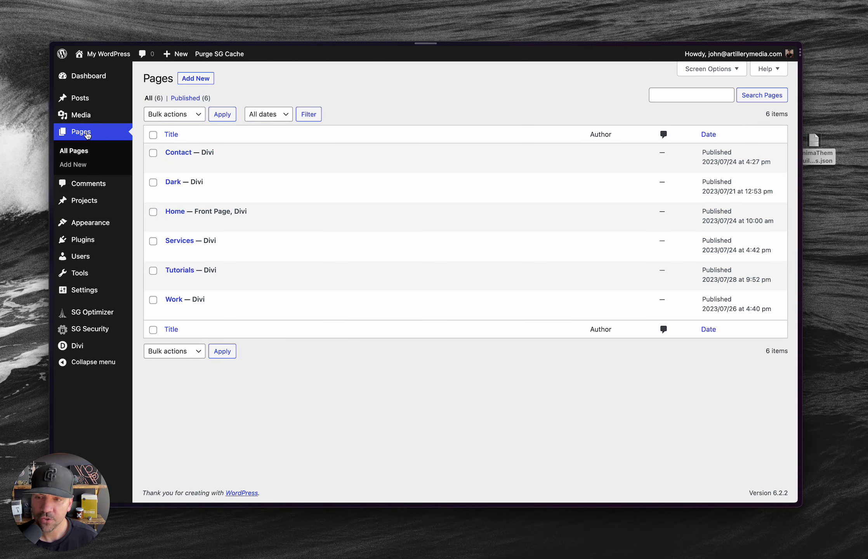
pyautogui.moveTo(158, 177)
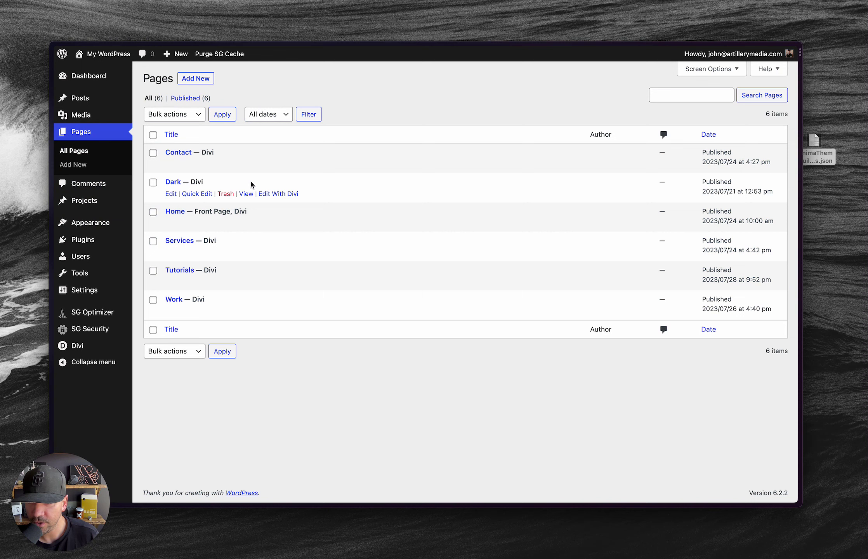
pyautogui.click(175, 185)
pyautogui.scroll(-1, 717, 328)
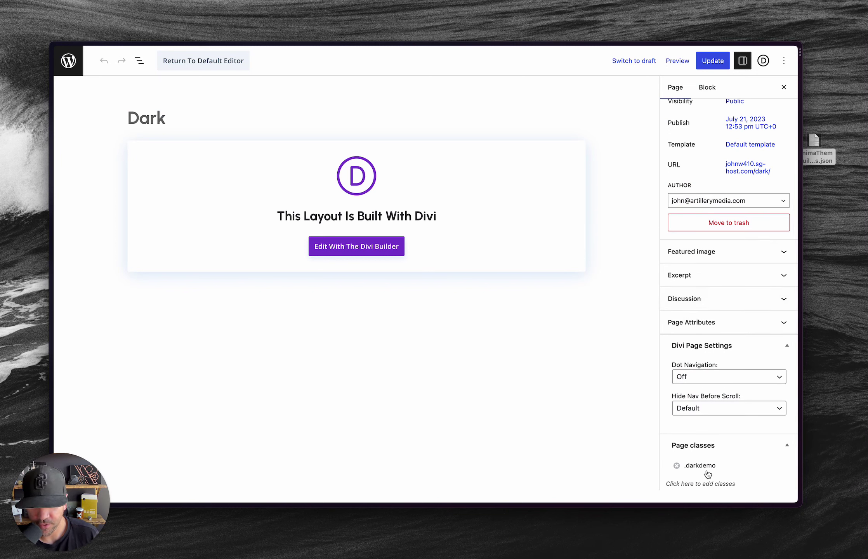
# Replace the Dark page's class with a fresh .darkdemo entry and update the page
pyautogui.click(677, 466)
pyautogui.click(690, 485)
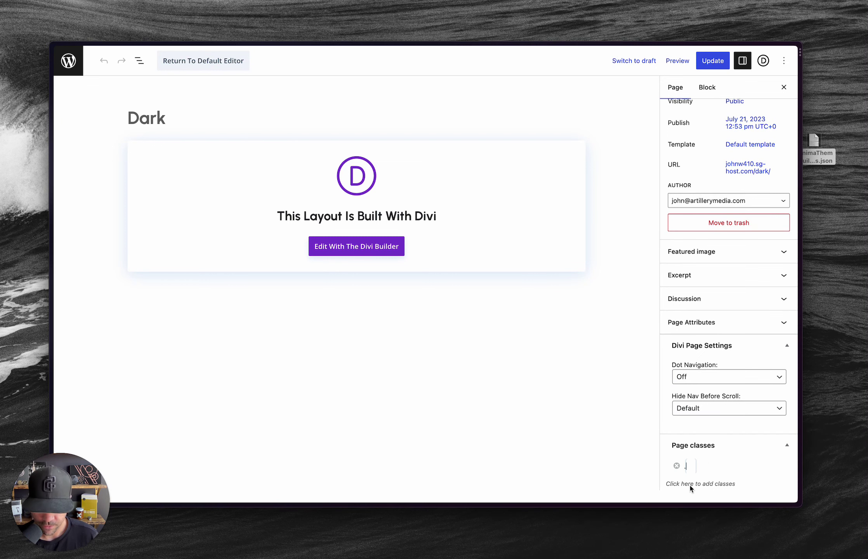
pyautogui.write('.darkdemo')
pyautogui.press('Return')
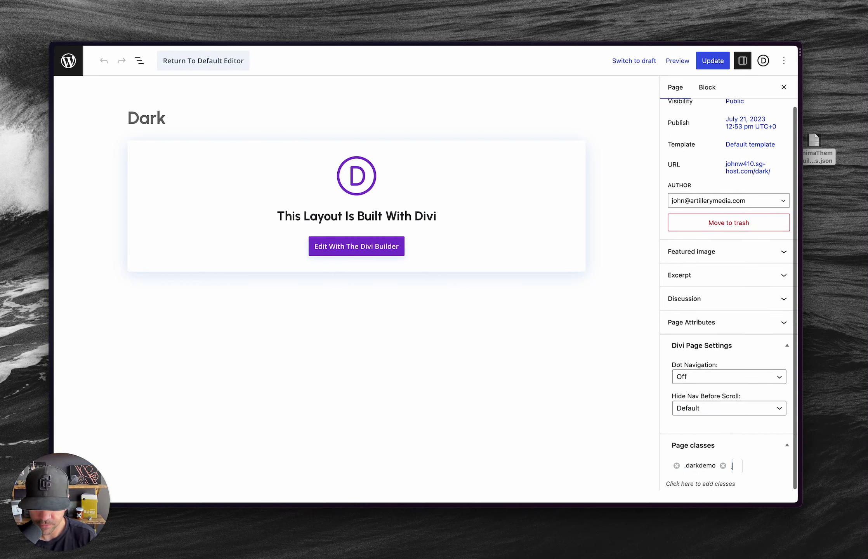
pyautogui.click(712, 63)
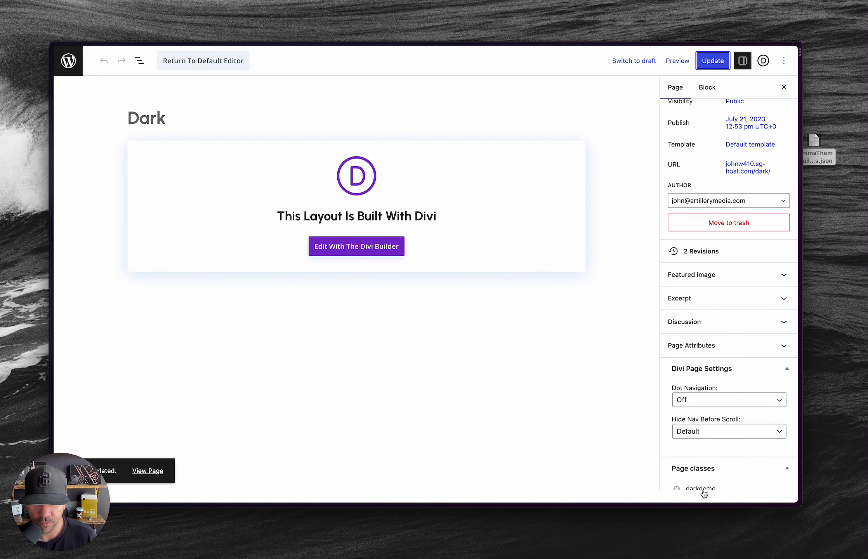
pyautogui.hotkey('ctrl', 'Tab')
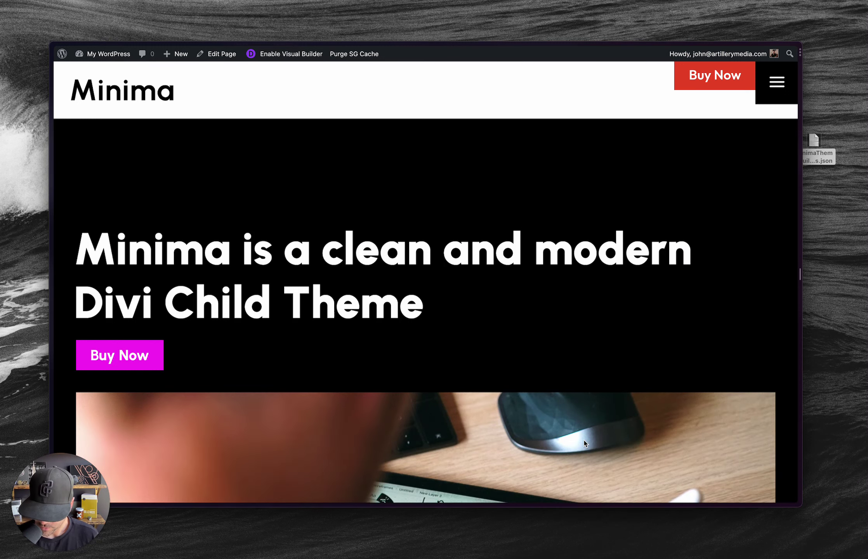
# Reload the Dark page to show its black darkdemo header, then open the full-screen menu
pyautogui.press('super+r')
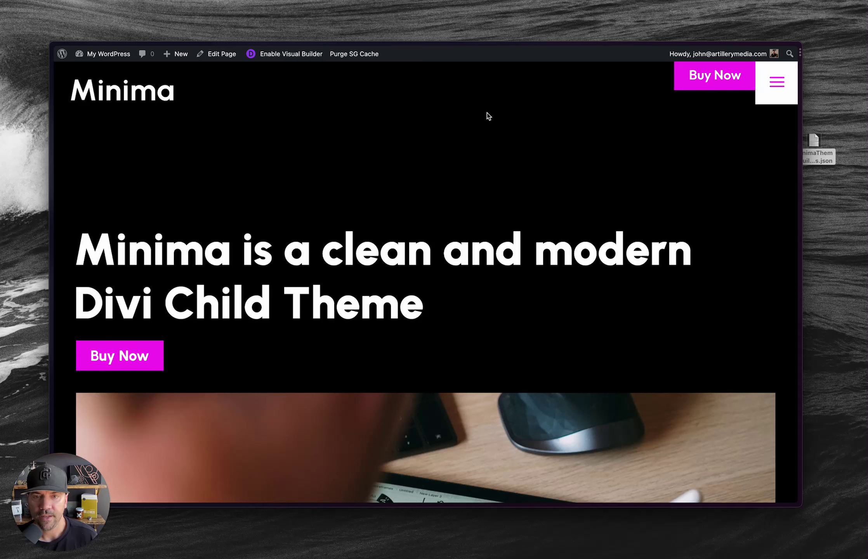
pyautogui.scroll(-5, 419, 264)
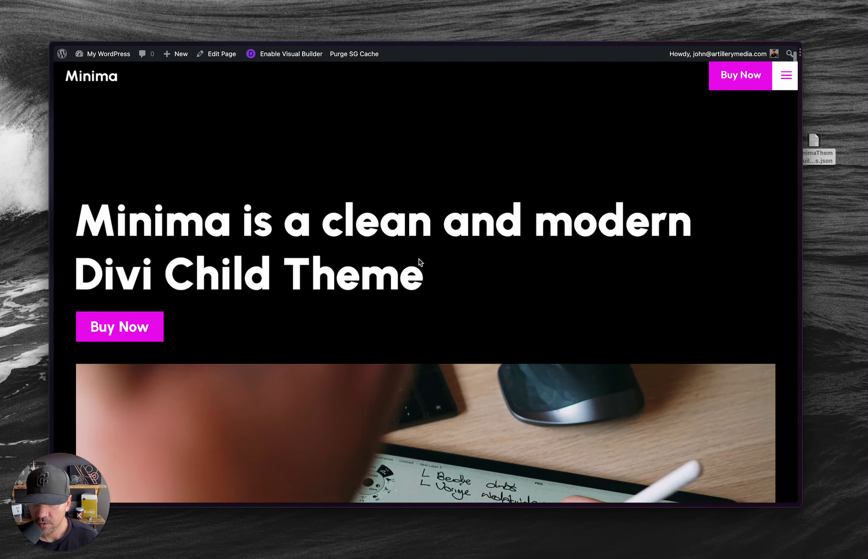
pyautogui.scroll(5, 420, 271)
pyautogui.click(777, 83)
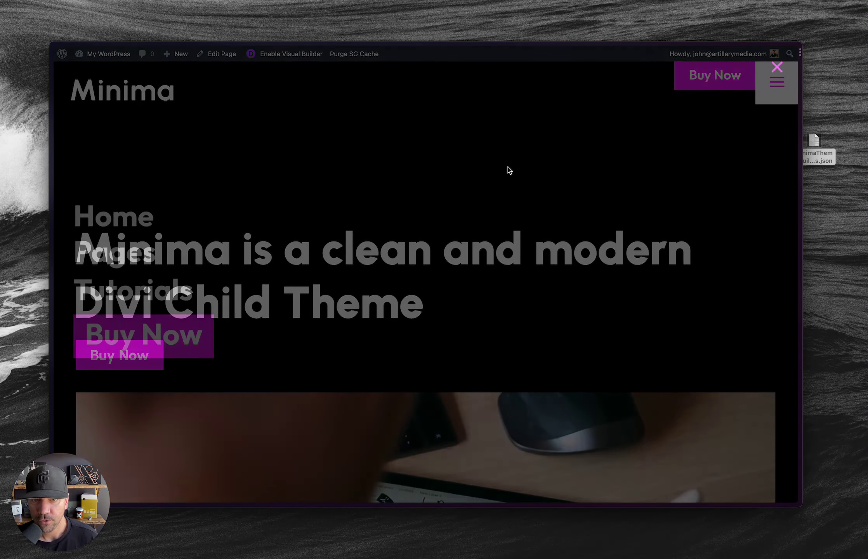
# Open the minima.m demo site and go to Pages > Home Dark from its full-screen menu
pyautogui.press('super+t')
pyautogui.write('mini')
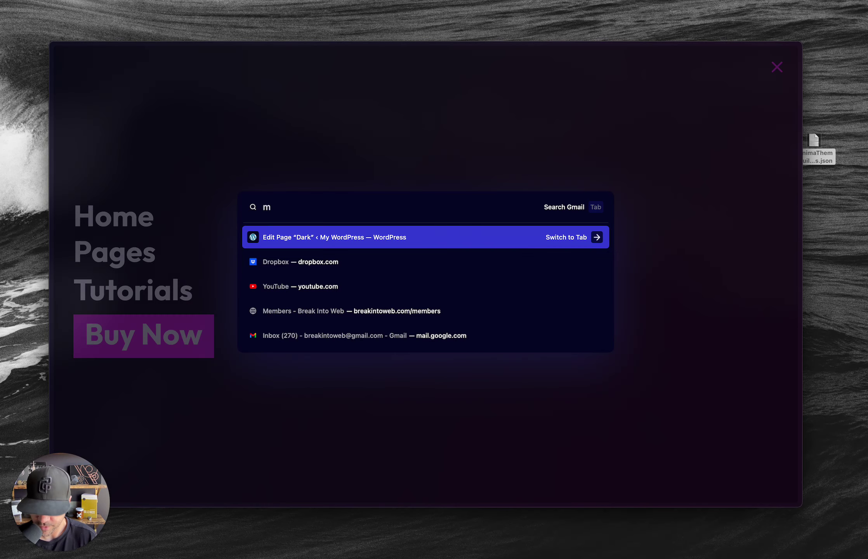
pyautogui.write('ma.m')
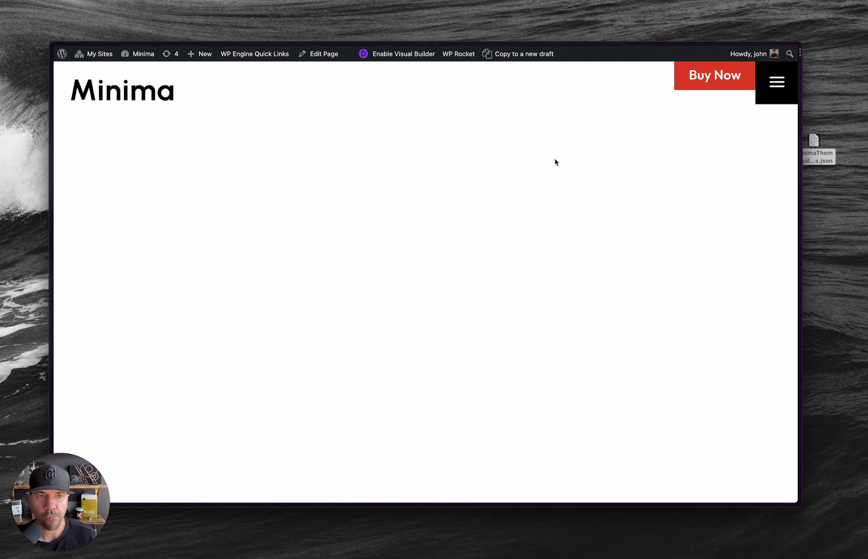
pyautogui.click(773, 98)
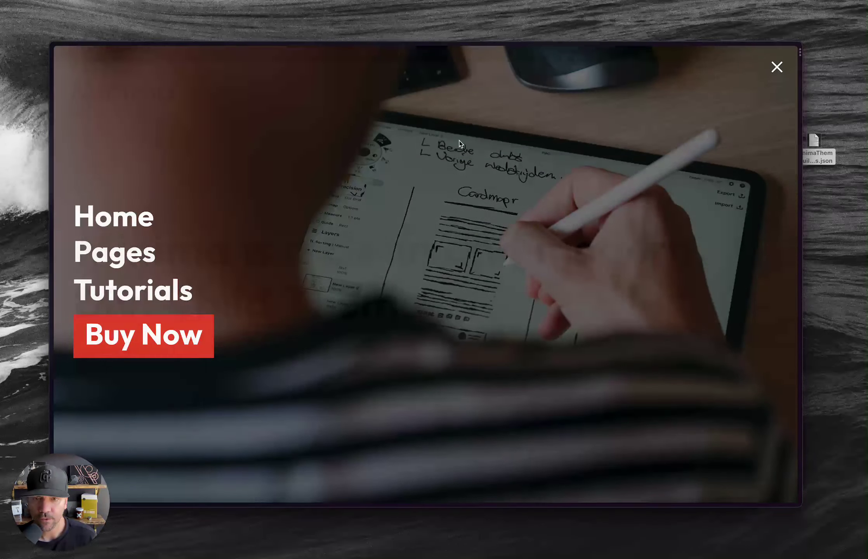
pyautogui.click(125, 253)
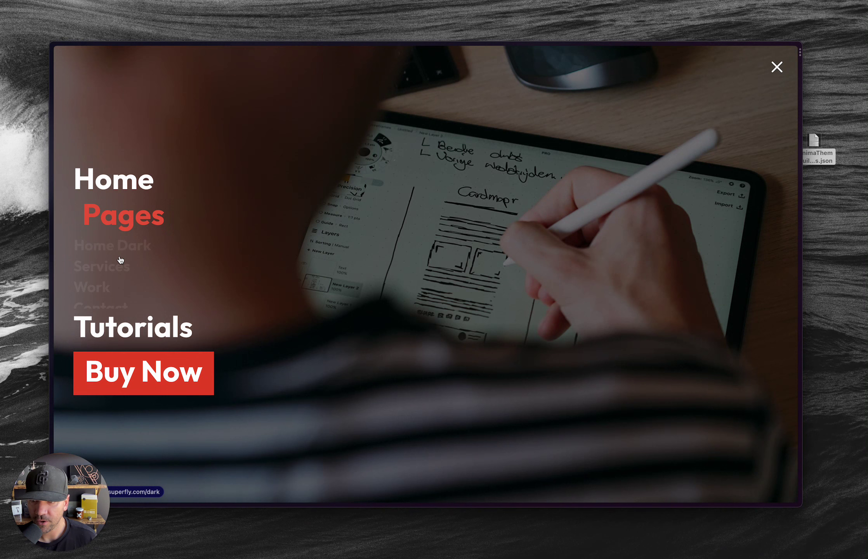
pyautogui.click(90, 271)
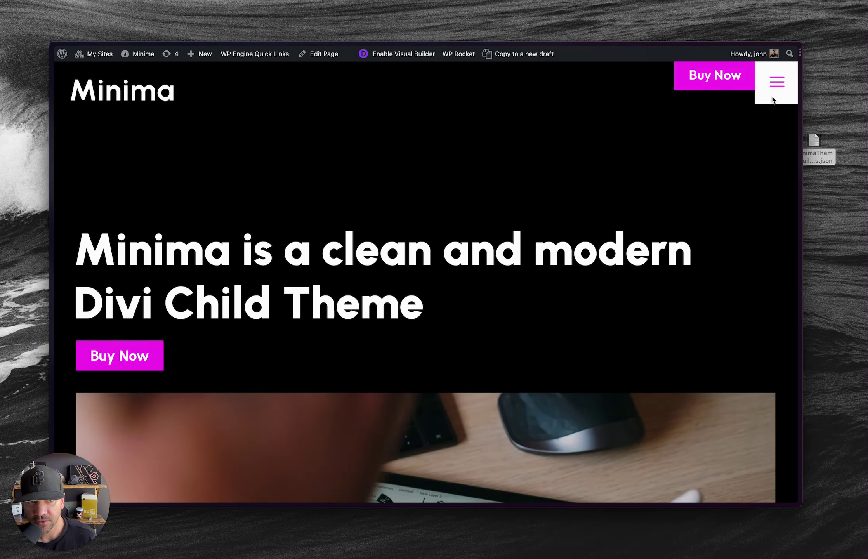
# Switch to the Dark | Minima tab and bring up its full-screen menu
pyautogui.click(766, 98)
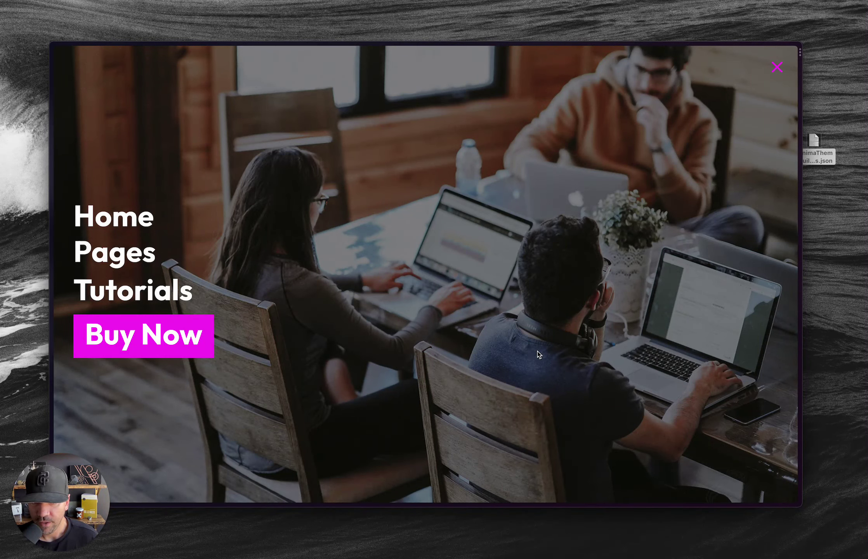
pyautogui.click(777, 67)
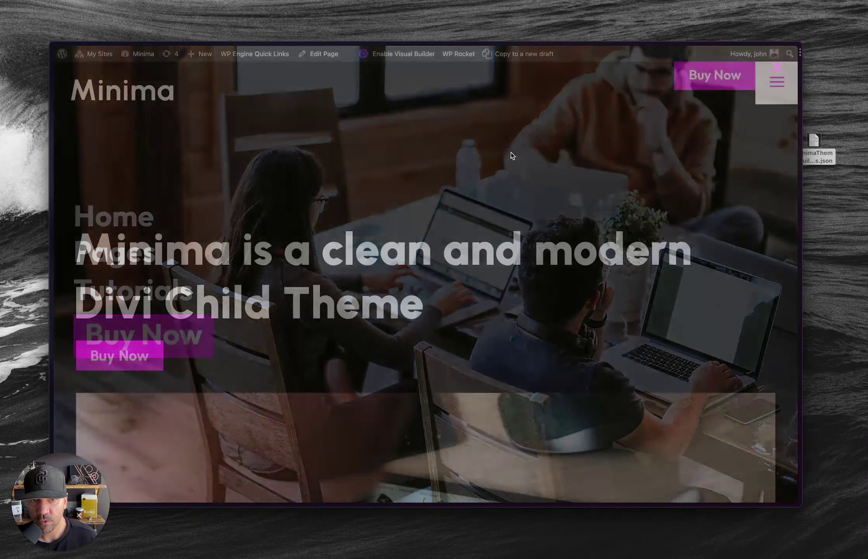
pyautogui.hotkey('ctrl', 'Tab')
pyautogui.hotkey('ctrl', 'Tab')
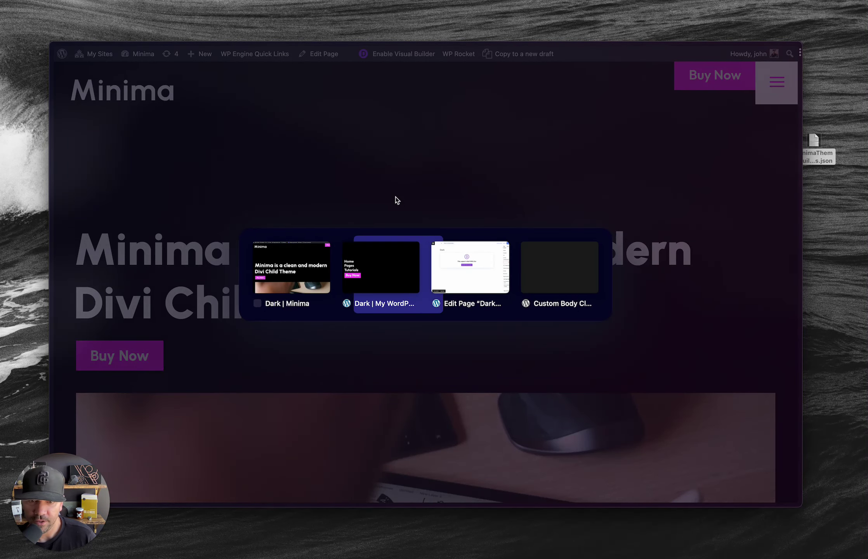
pyautogui.hotkey('ctrl', 'Tab')
pyautogui.hotkey('ctrl', 'Tab')
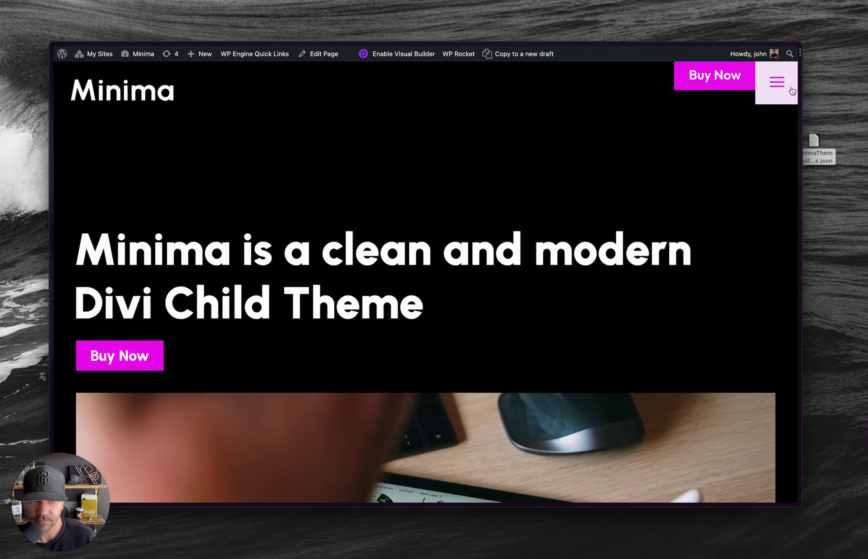
pyautogui.click(777, 82)
# Inspect the full-screen menu and select the ul#mobile_menu_slide element in DevTools
pyautogui.rightClick(400, 131)
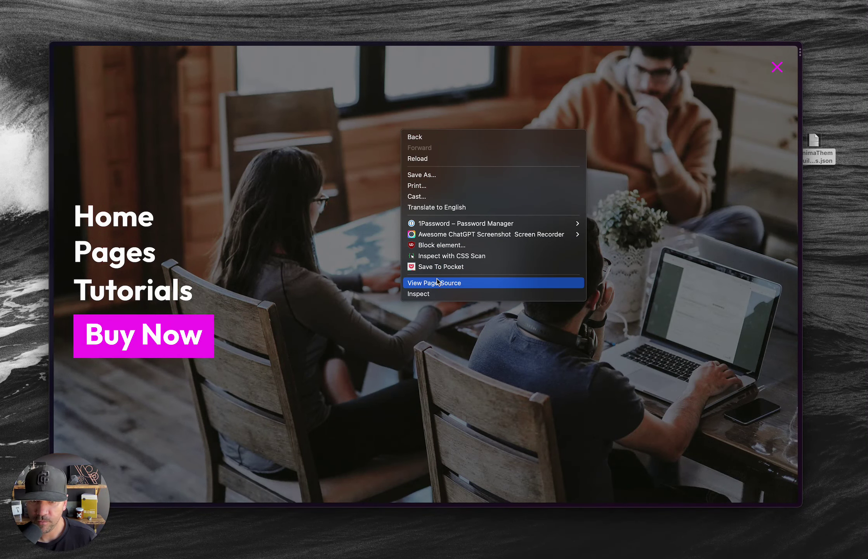
pyautogui.click(438, 294)
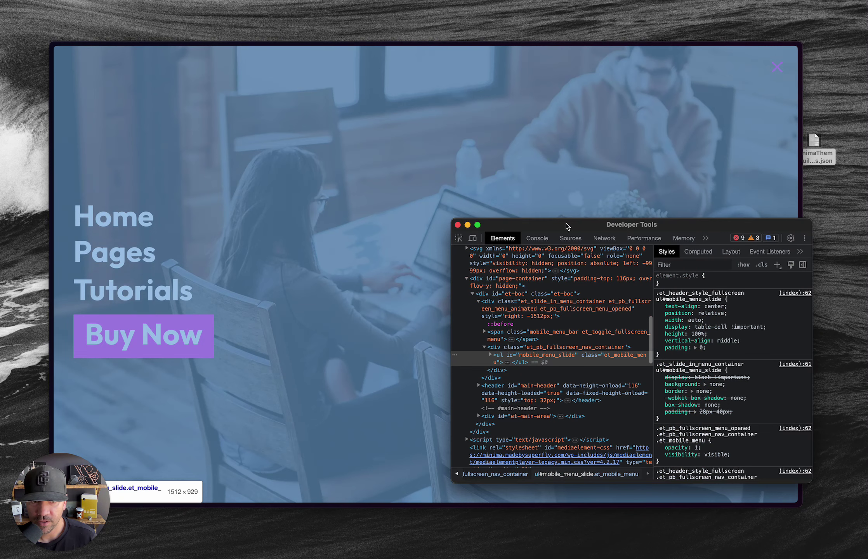
pyautogui.moveTo(564, 227); pyautogui.dragTo(469, 175)
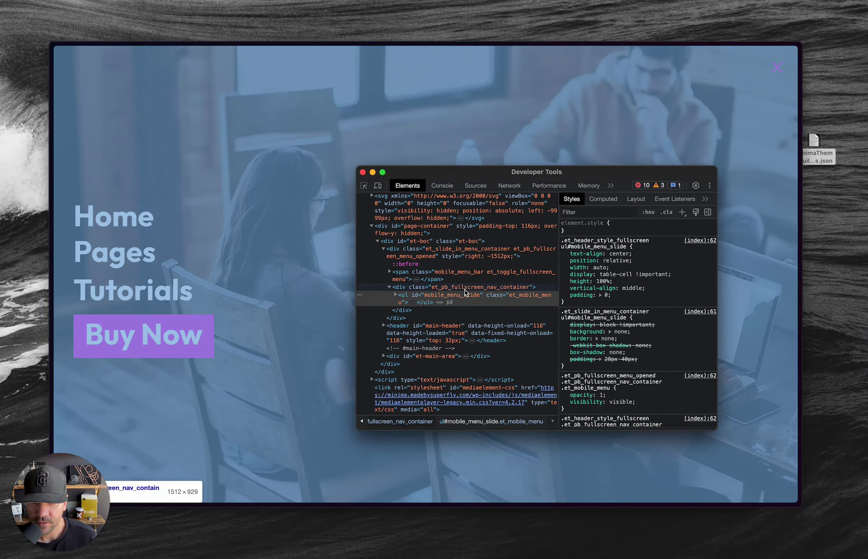
pyautogui.click(461, 296)
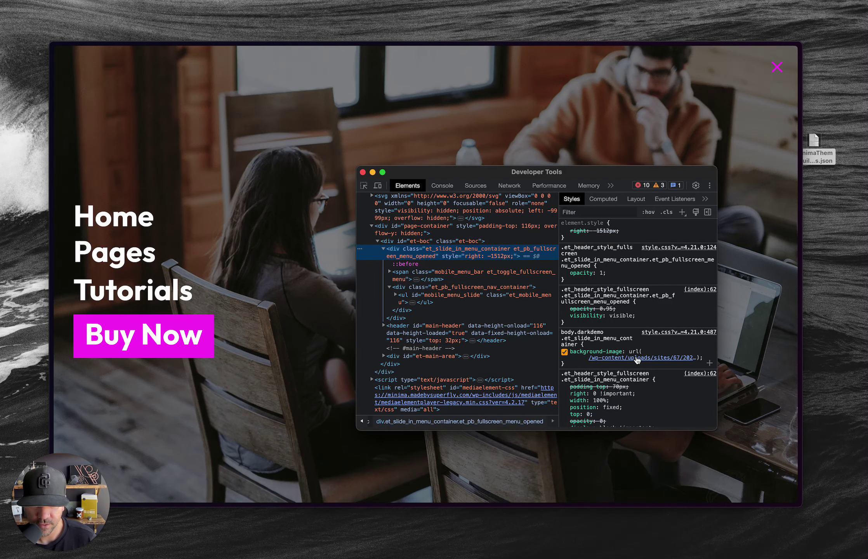
# Delete 'sites' from the body.darkdemo background-image URL, then close DevTools
pyautogui.moveTo(644, 359)
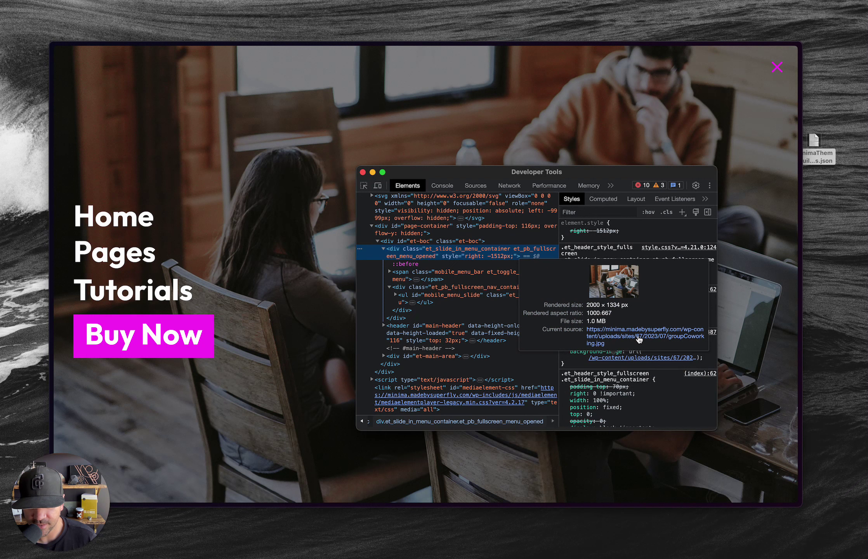
pyautogui.click(629, 358)
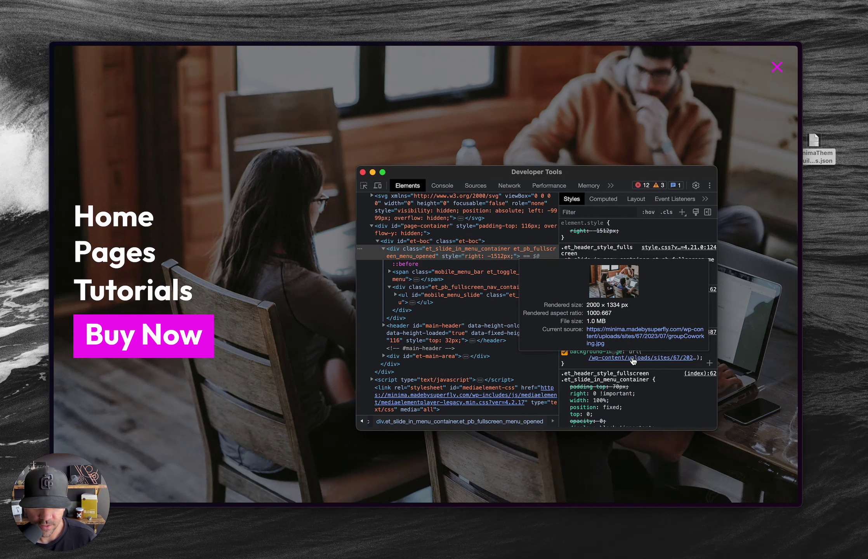
pyautogui.doubleClick(619, 363)
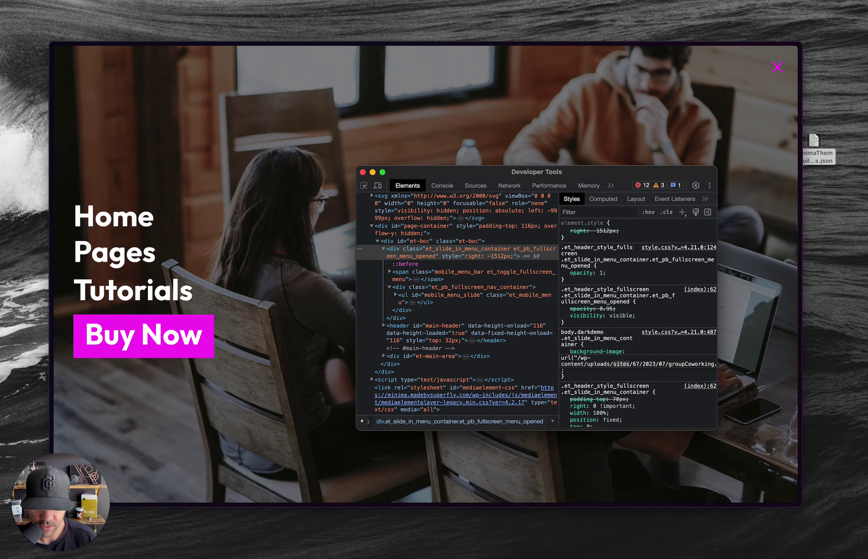
pyautogui.press('BackSpace')
pyautogui.press('BackSpace')
pyautogui.press('BackSpace')
pyautogui.press('BackSpace')
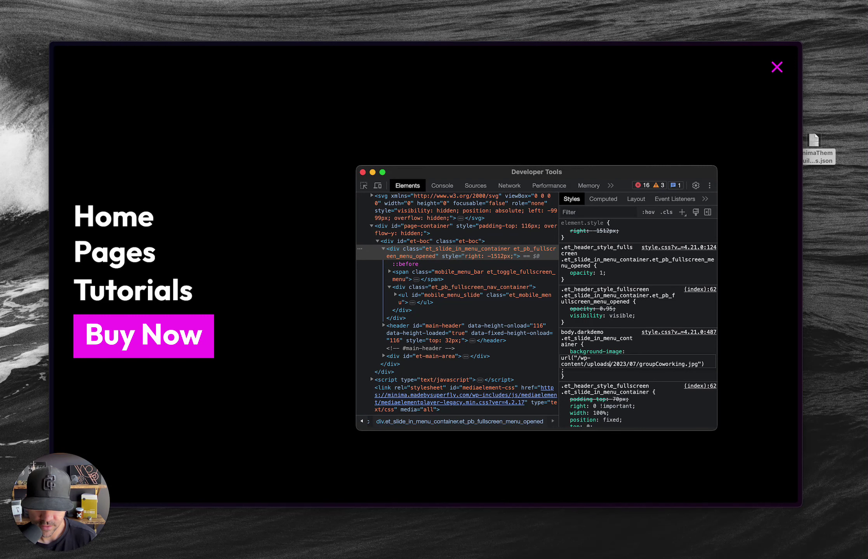
pyautogui.press('Return')
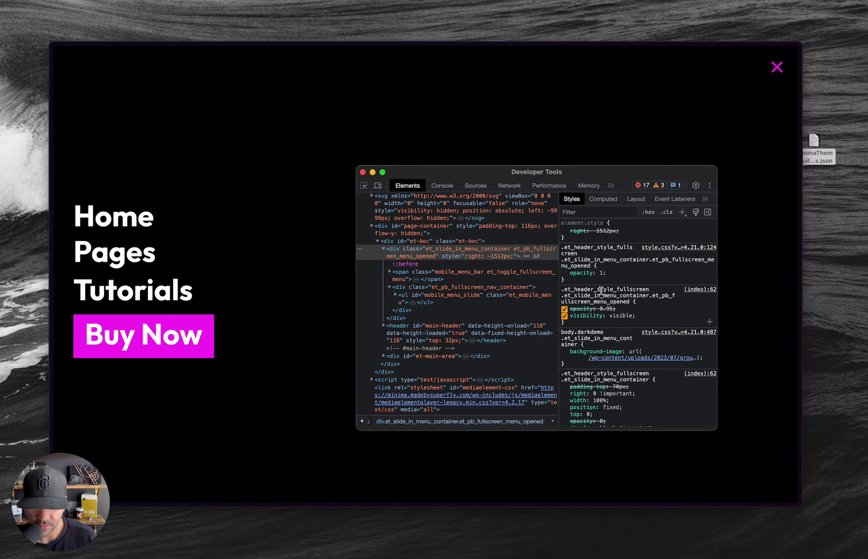
pyautogui.click(363, 172)
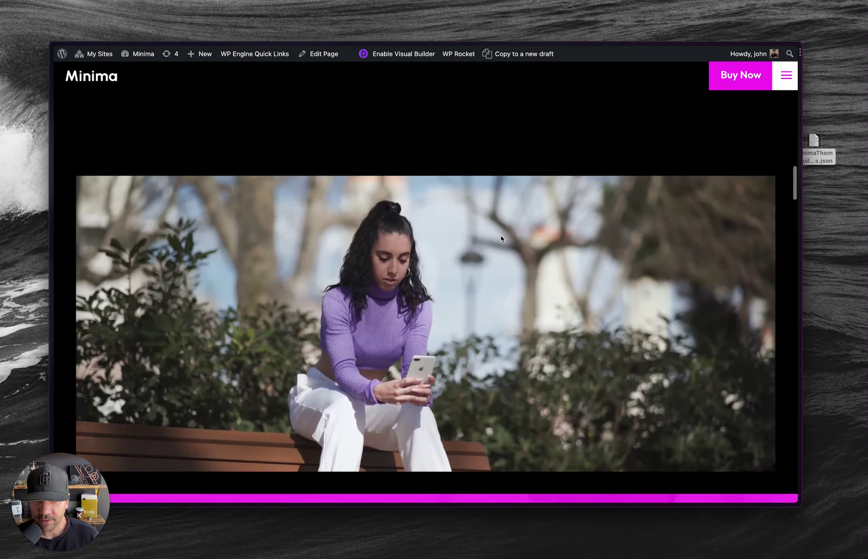
pyautogui.scroll(-15, 500, 237)
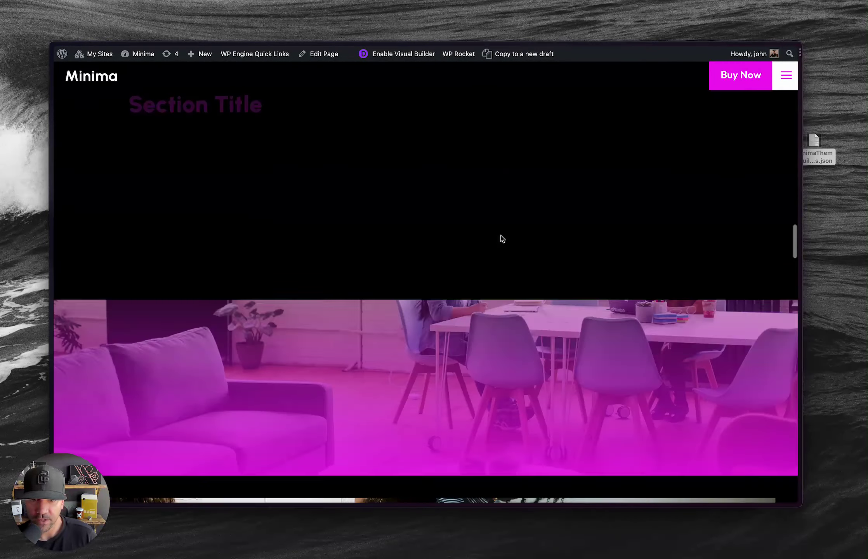
# Scroll down the Dark page past the Acquire Client, Utilize Minima and Get Paid steps, then back up
pyautogui.scroll(20, 501, 237)
pyautogui.scroll(5, 501, 238)
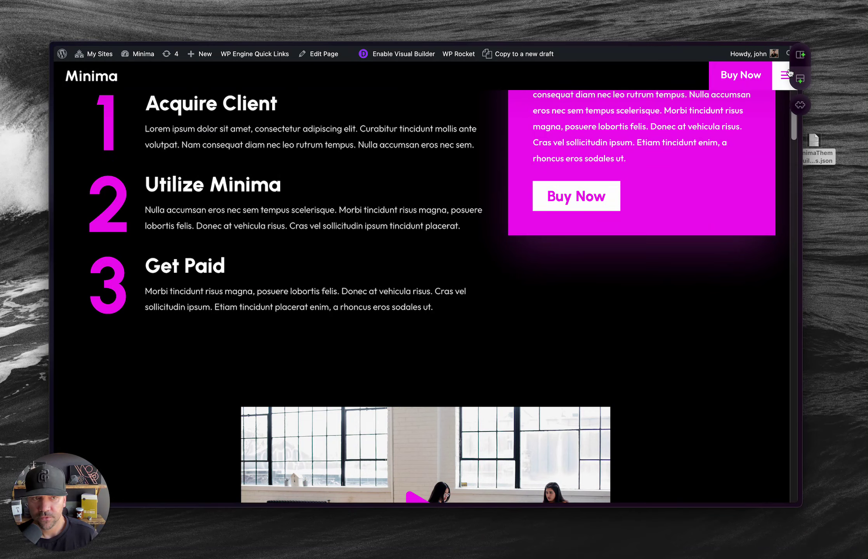